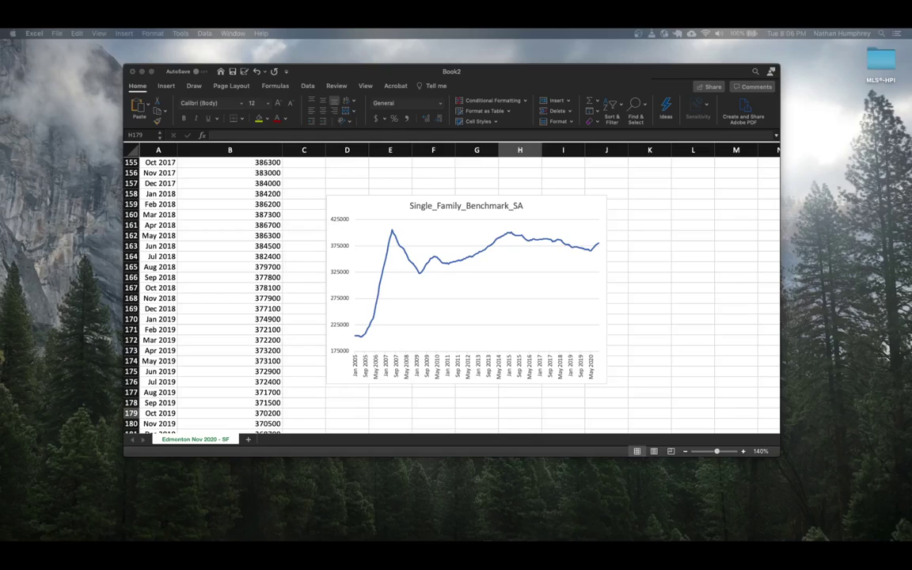
Delete the Single_Family_Benchmark_SA line chart from the sheet and enlarge the workbook window to fill the screen
click(387, 205)
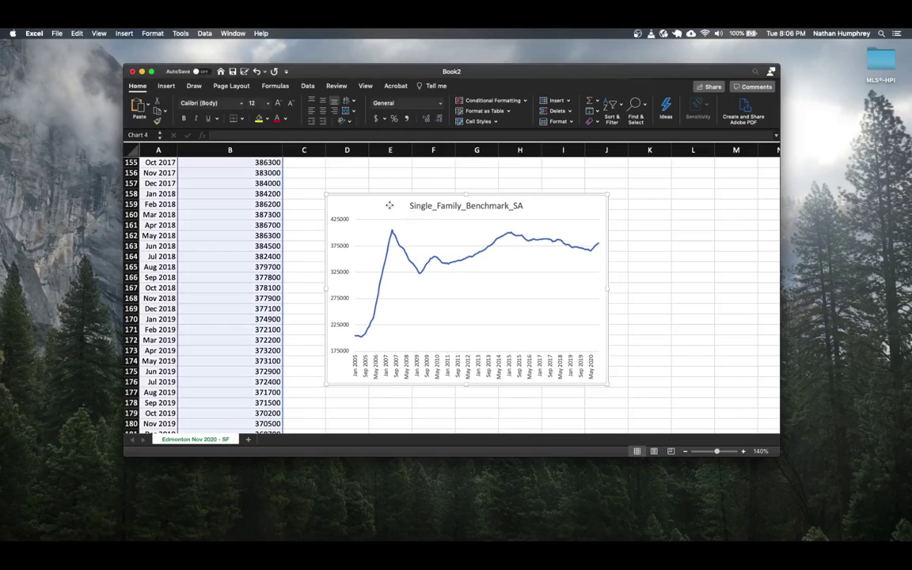
key(Delete)
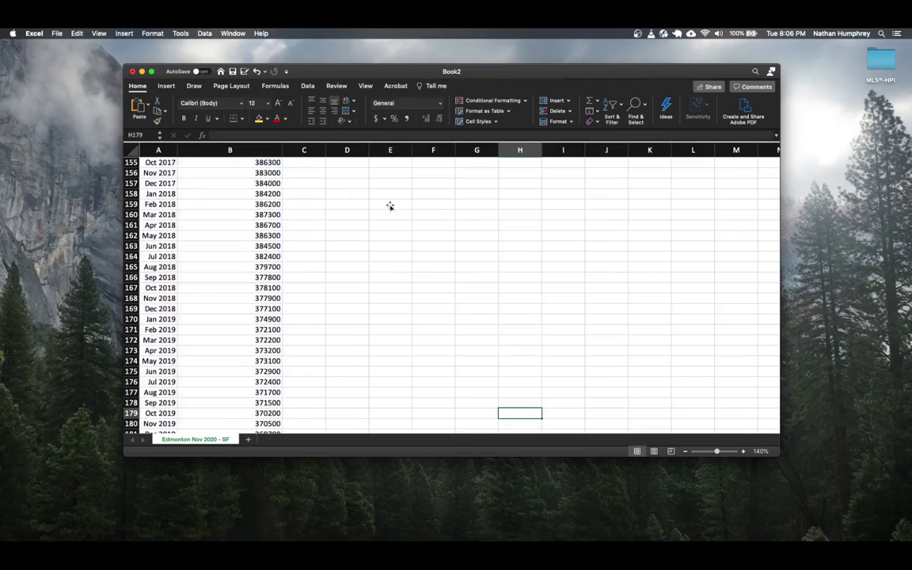
click(168, 403)
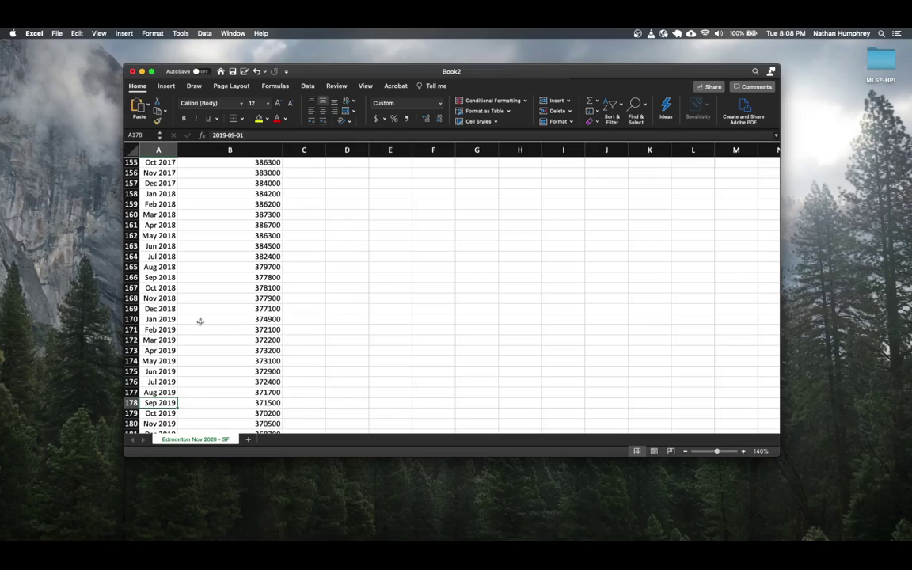
click(190, 295)
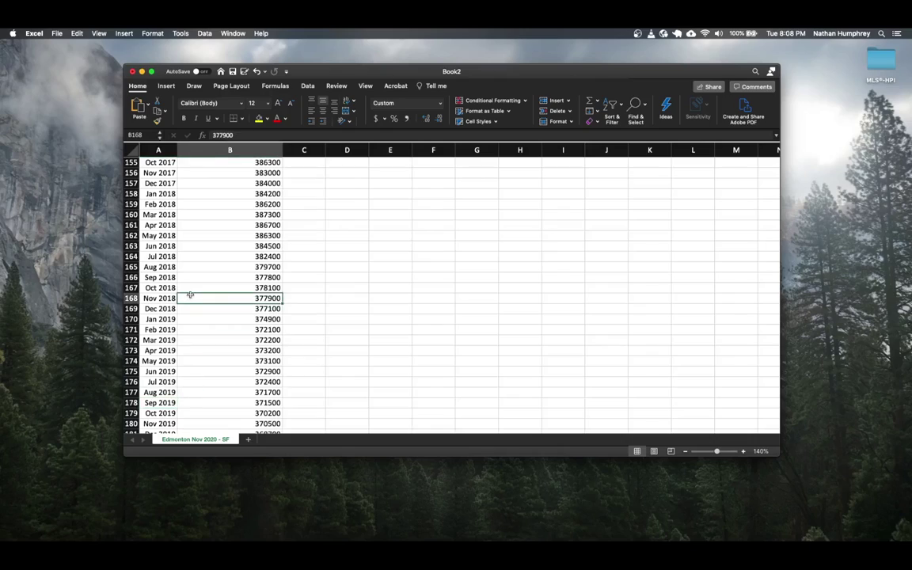
double_click(521, 75)
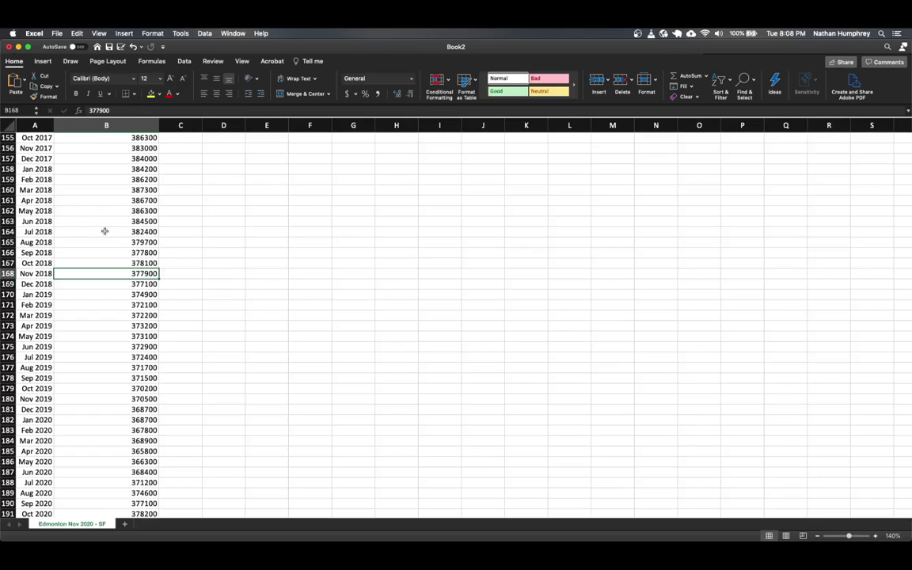
Copy the dates and benchmark prices from Nov 2018 through Nov 2020, cells A168:B192
click(41, 281)
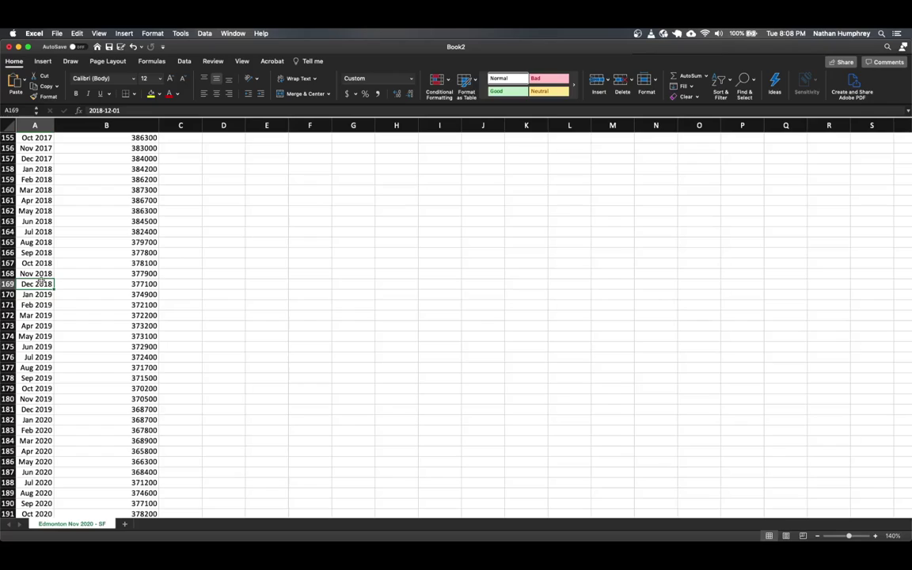
key(super+Down)
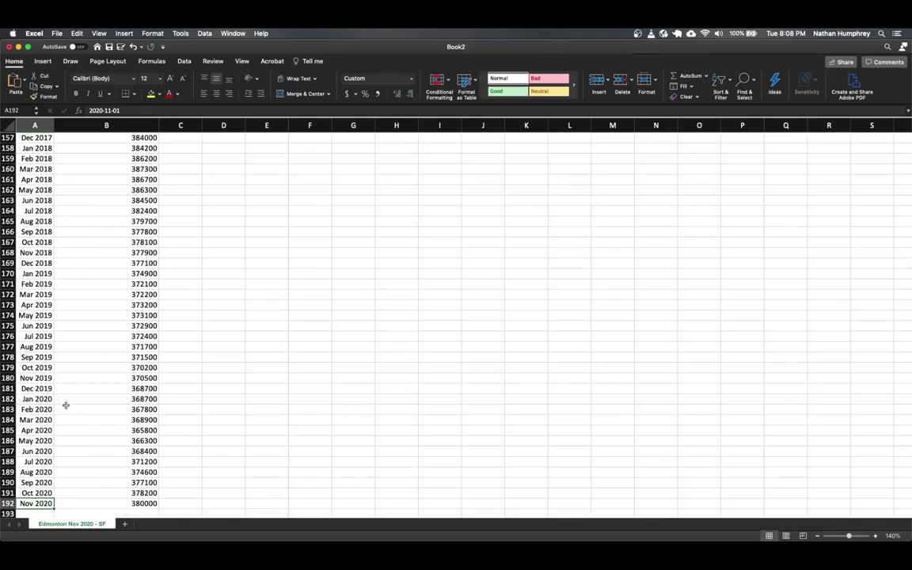
drag(116, 502, 47, 255)
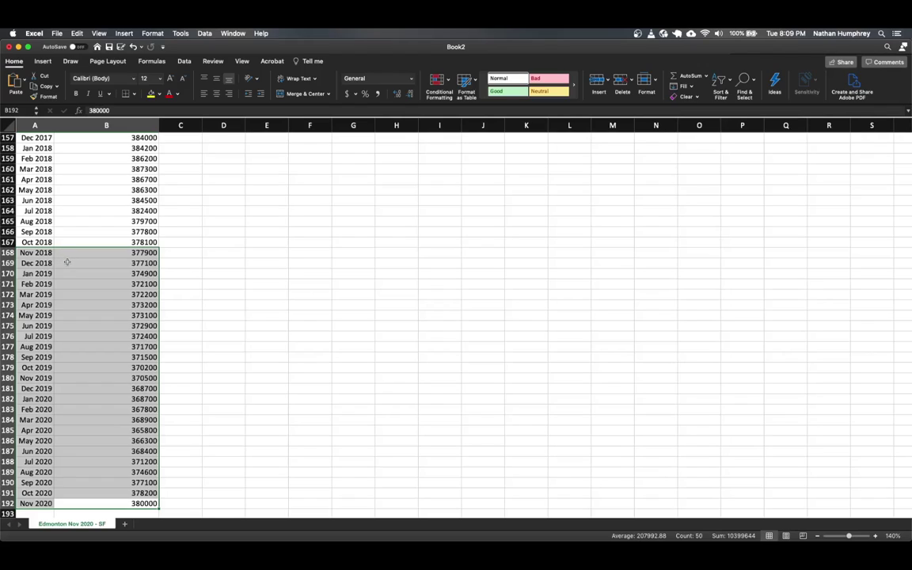
key(super+c)
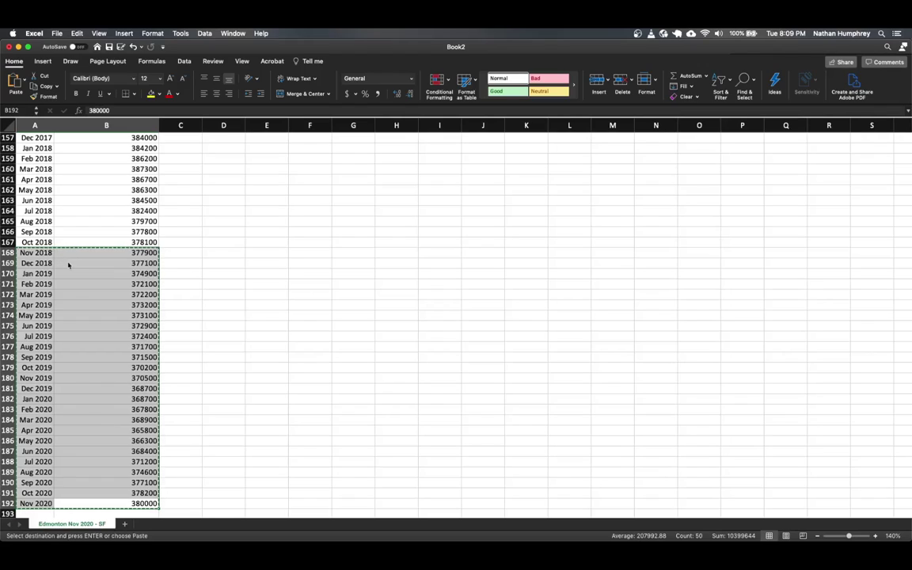
Add a new worksheet, zoom it to 130%, and paste the copied dates and prices starting at cell A2
click(125, 524)
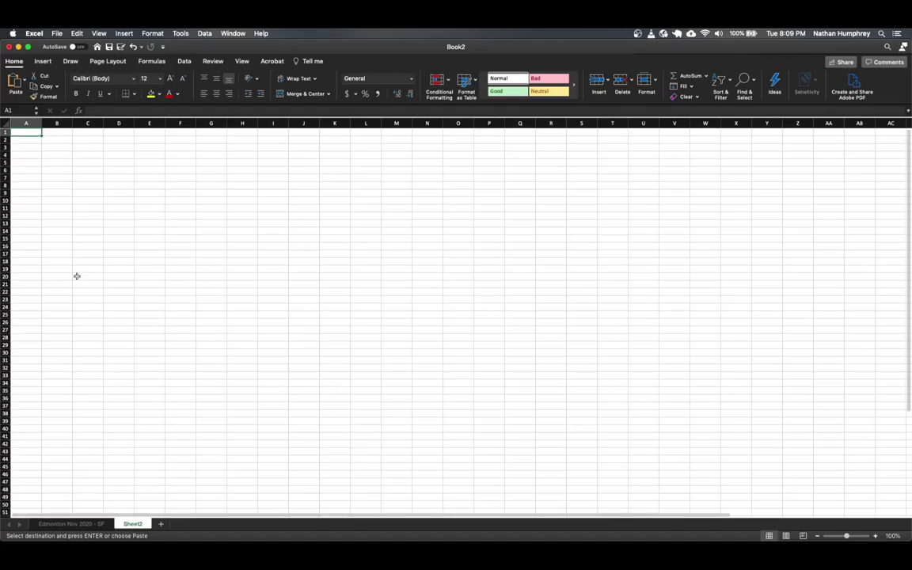
click(30, 140)
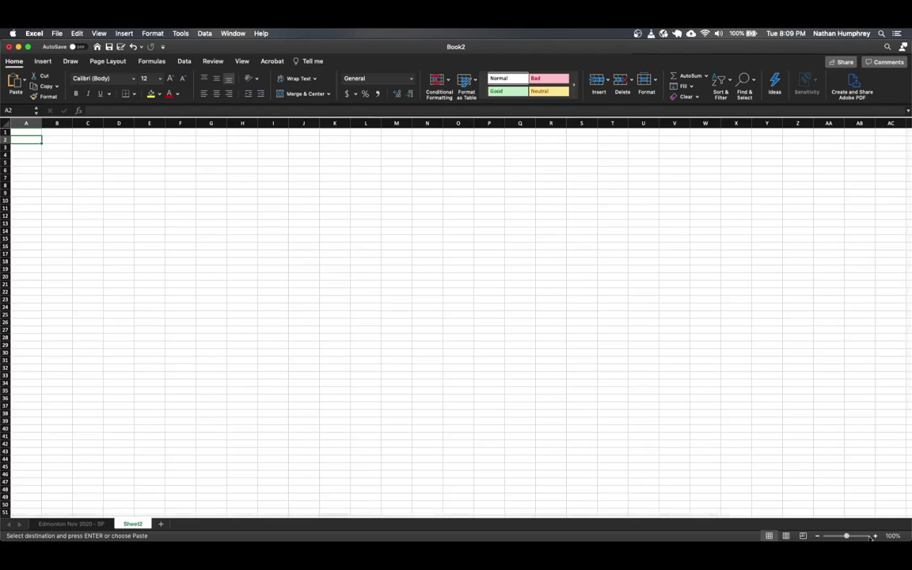
drag(846, 536, 848, 536)
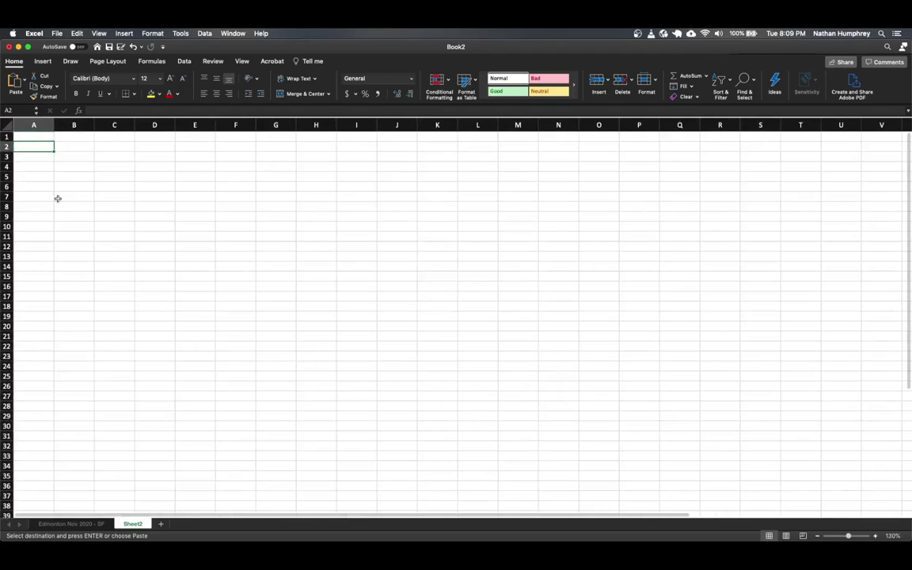
key(super+v)
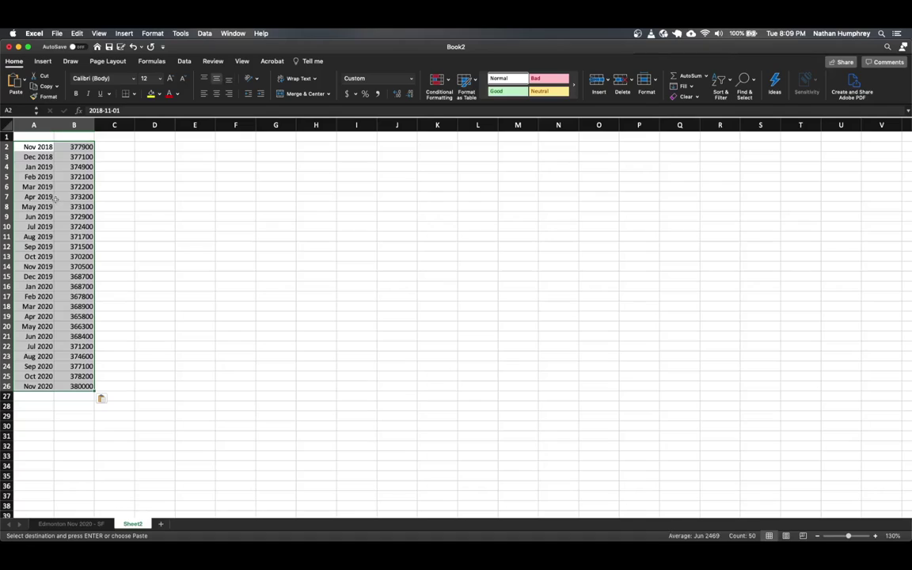
Copy the Date and Single_Family_Benchmark_SA headers from the Edmonton Nov 2020 - SF sheet into row 1 of Sheet2, starting at A1
click(49, 138)
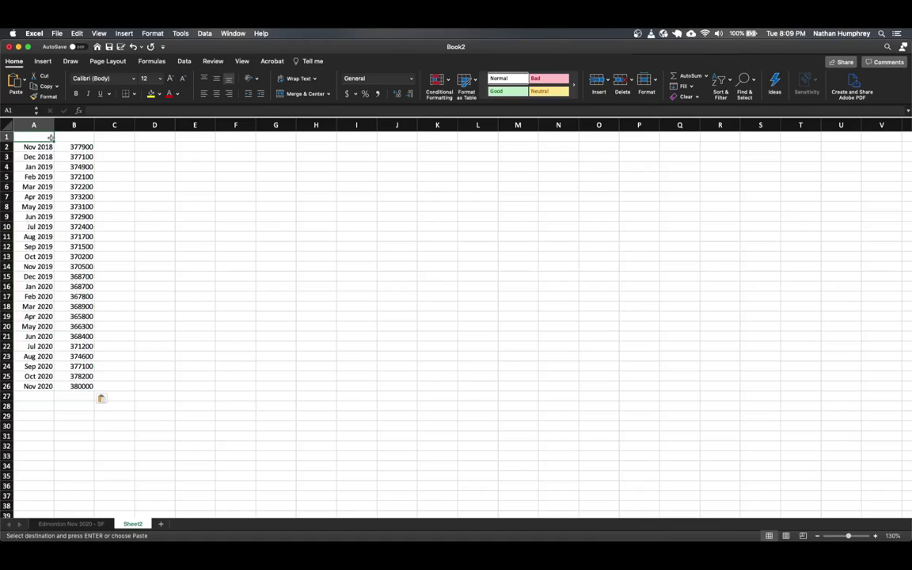
click(75, 524)
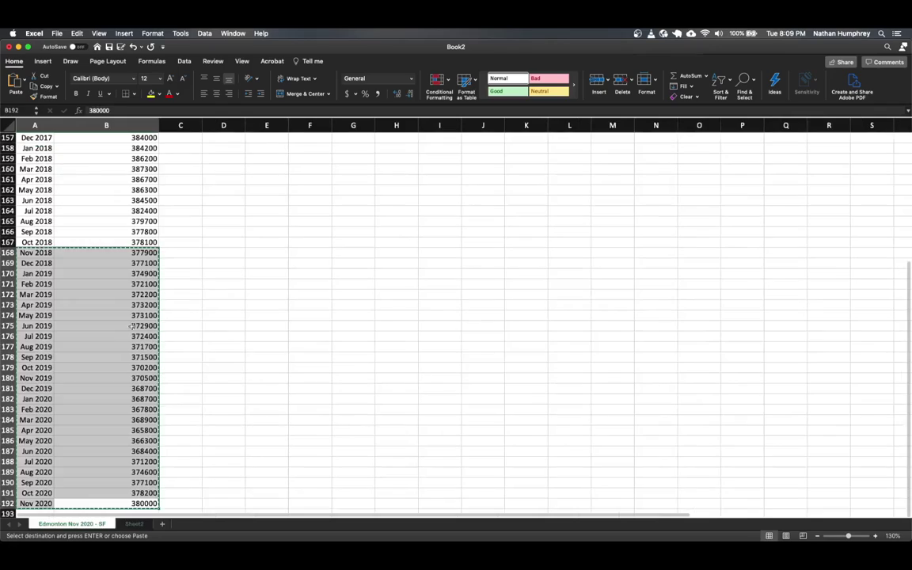
click(81, 281)
key(super+Up)
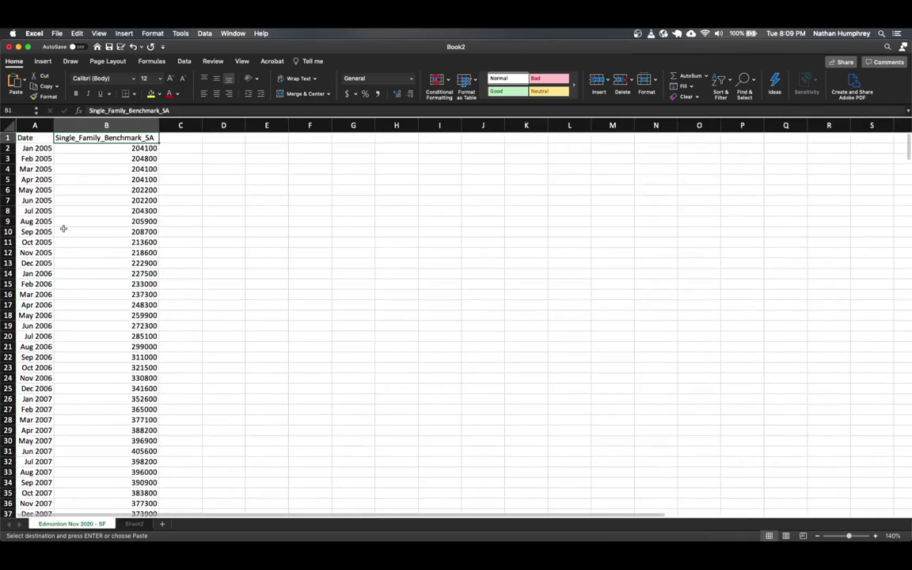
drag(30, 141, 99, 139)
key(super+c)
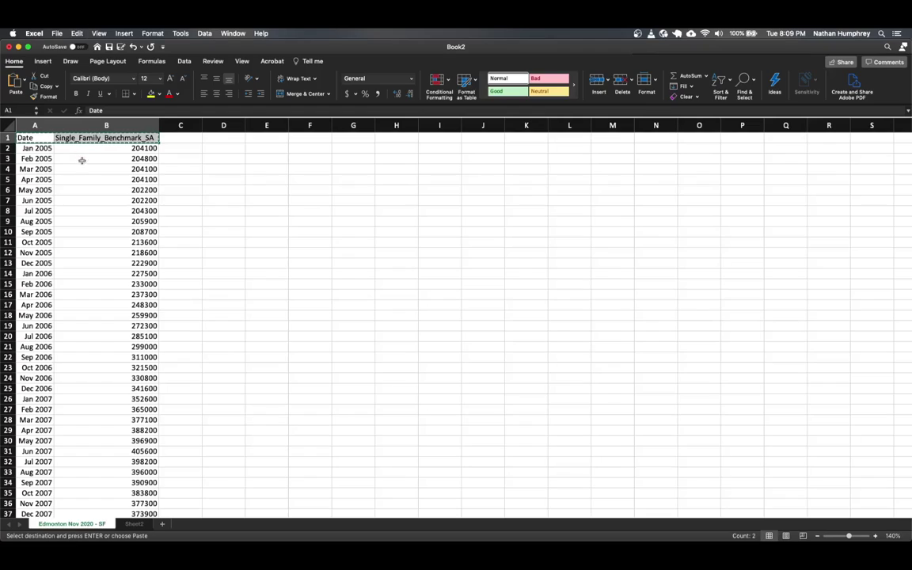
click(134, 524)
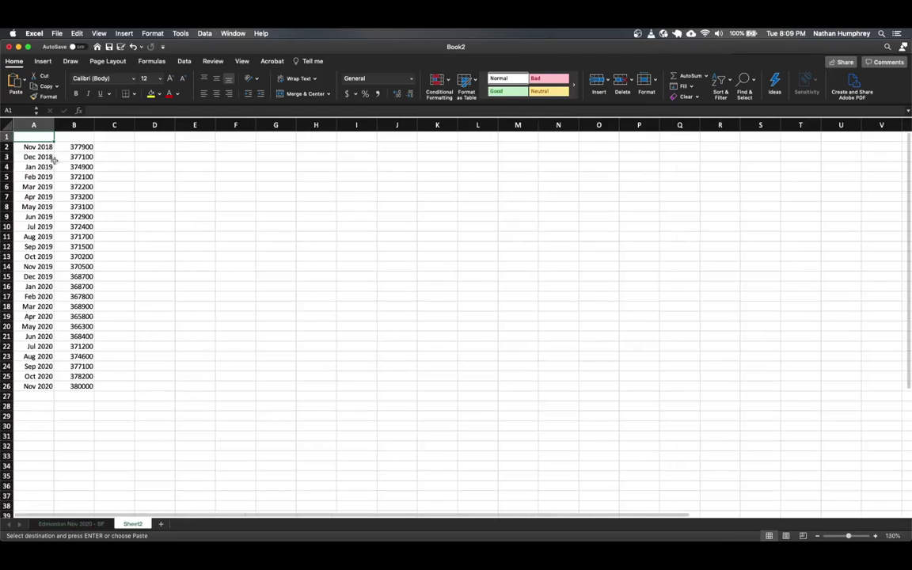
key(super+v)
Autofit column B on Sheet2 to the width of the Single_Family_Benchmark_SA header
click(141, 156)
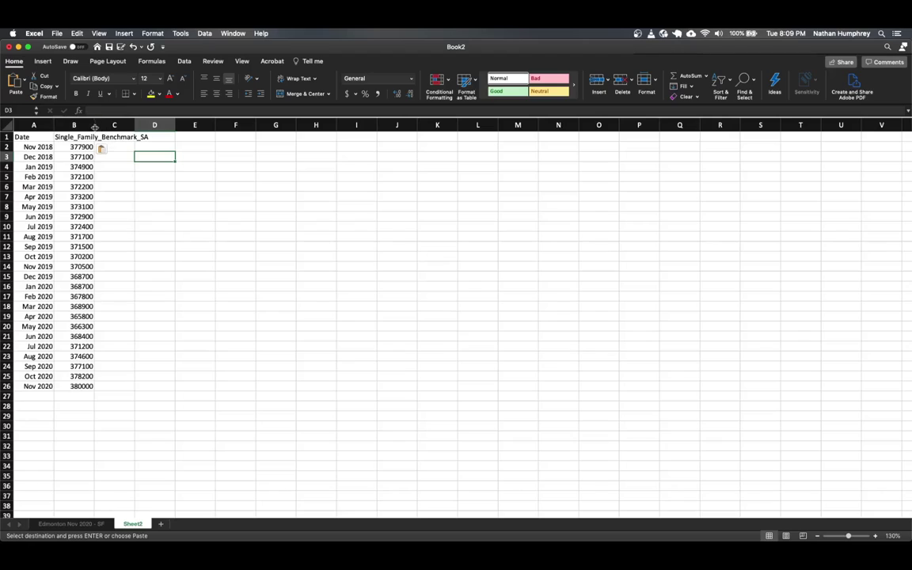
click(90, 124)
double_click(93, 124)
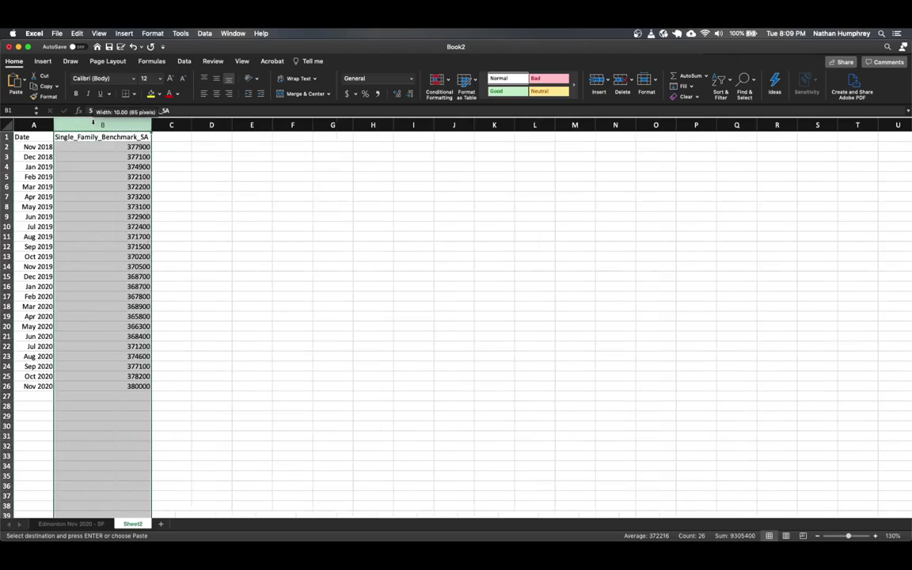
click(194, 185)
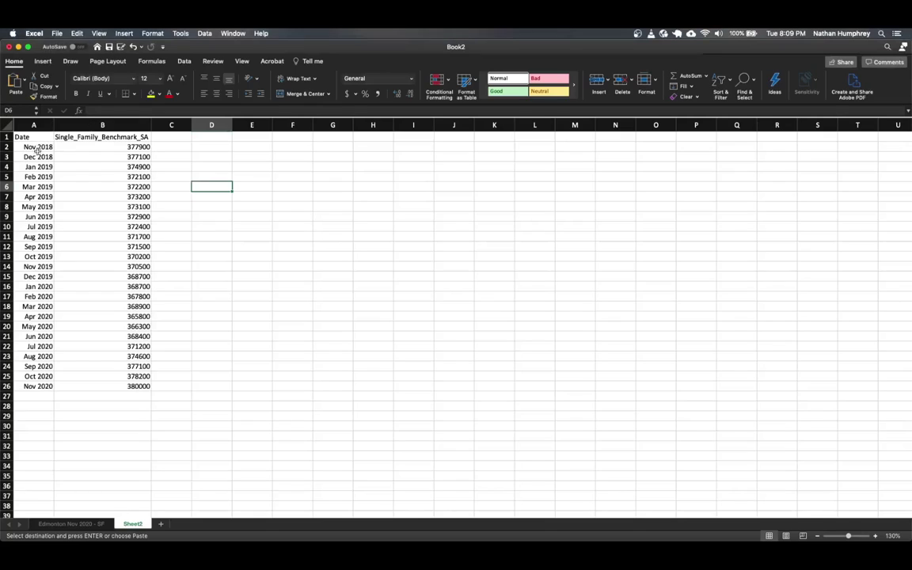
Add a row below Nov 2020 with Dec 2020 in A27 and a right-aligned "?" in B27
click(35, 396)
text(D)
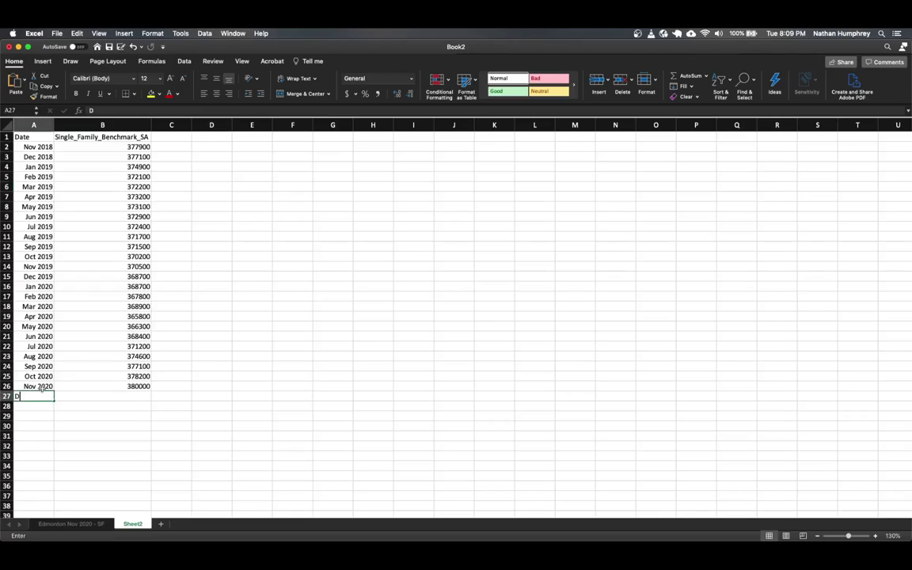
text(ec 2020)
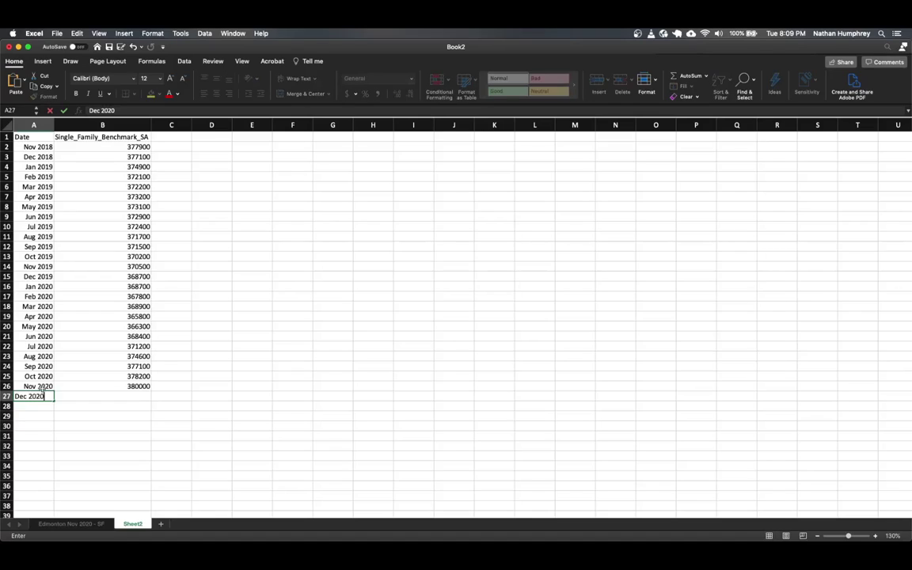
key(Tab)
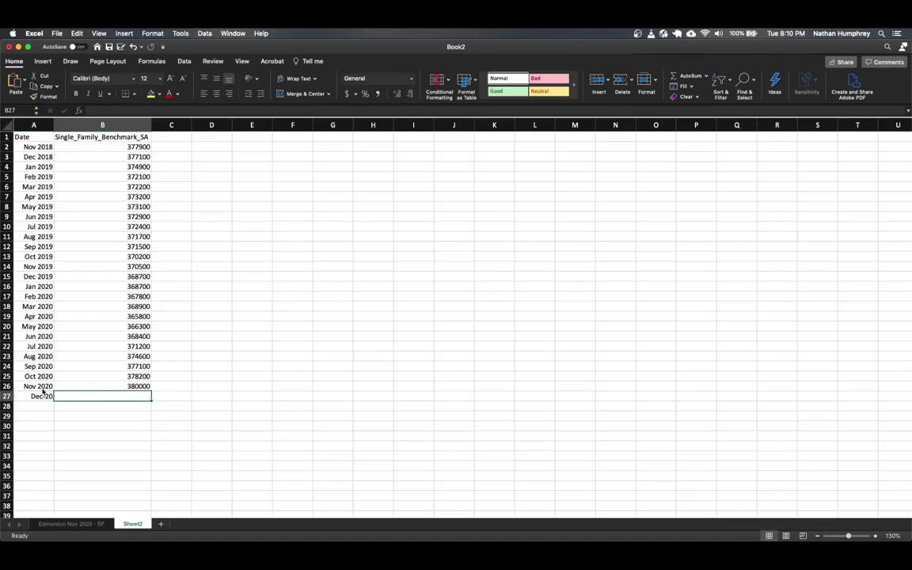
text(?)
click(229, 94)
Enter the column headers A(t) in C1 and Forecast in D1
click(161, 138)
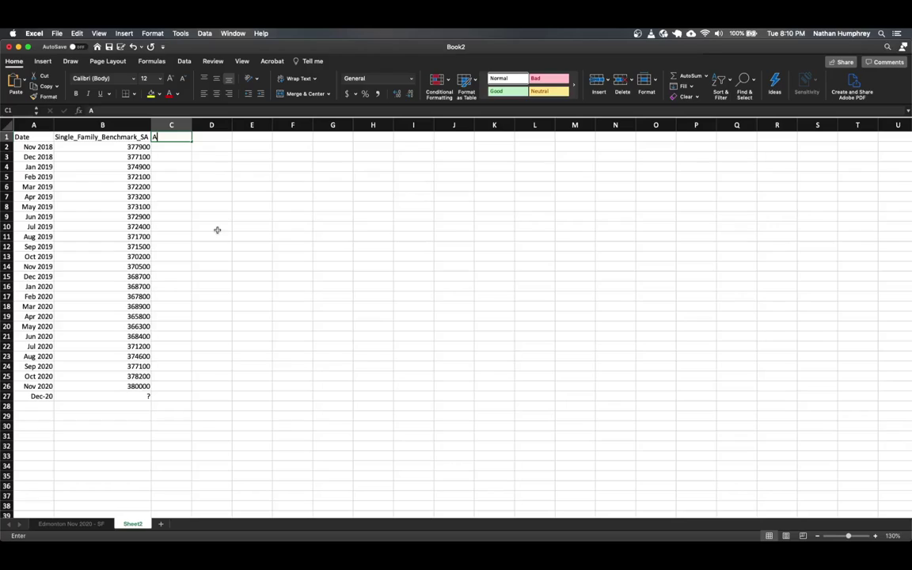
text(A)
text(9t)
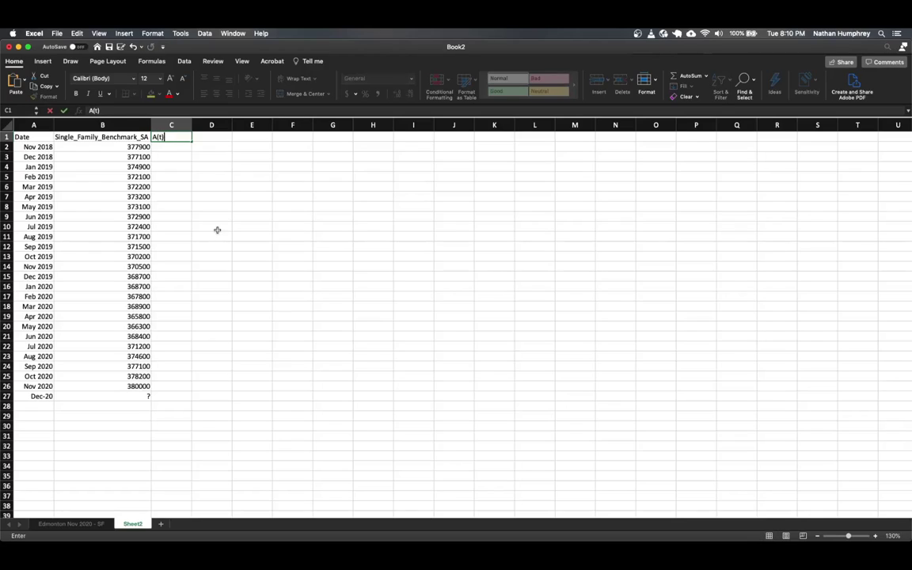
key(Return)
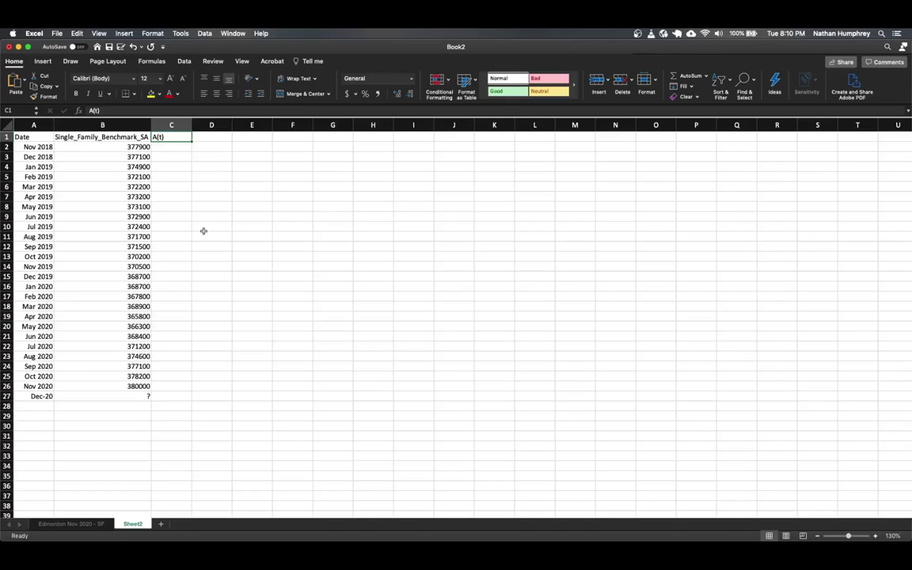
click(206, 138)
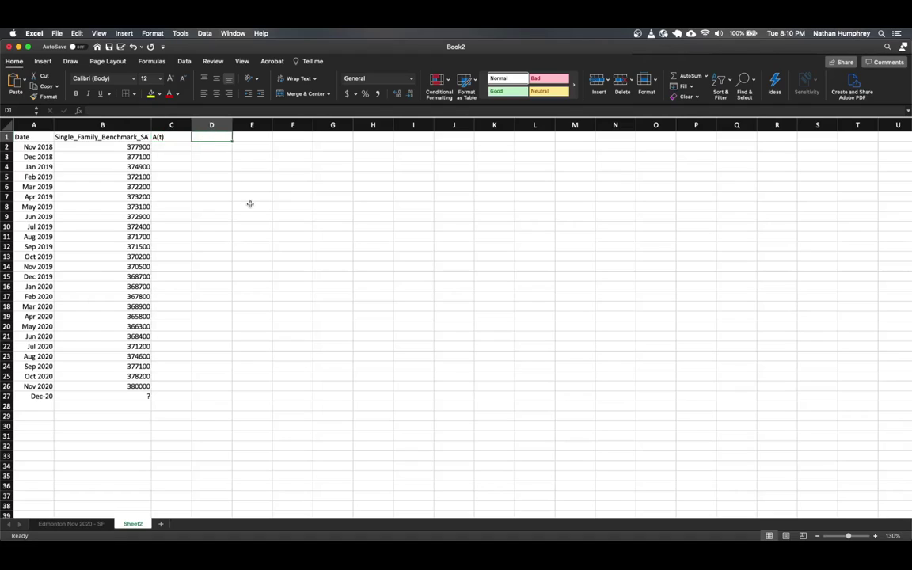
text(Forecast)
key(Return)
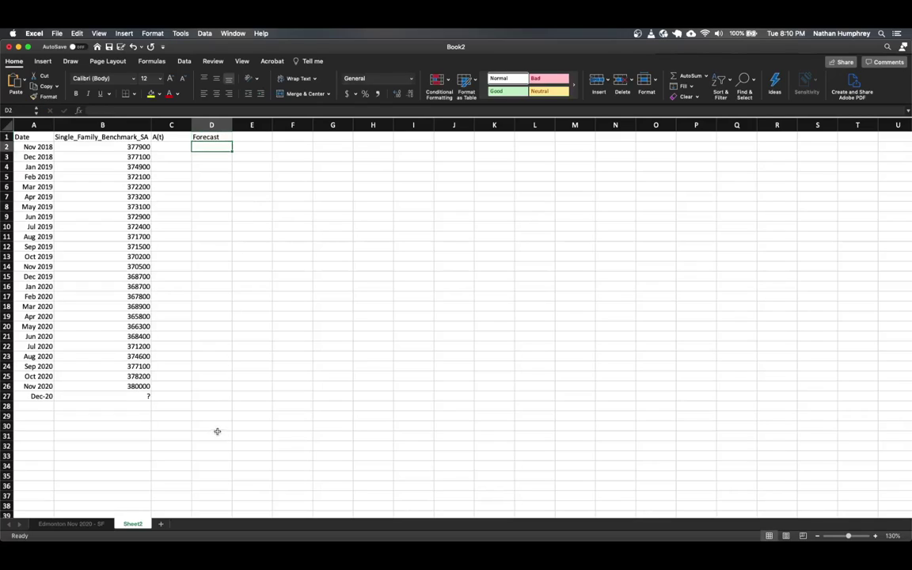
Try to fix the date display in A27 by applying the General number format and re-entering Dec 2020
click(209, 396)
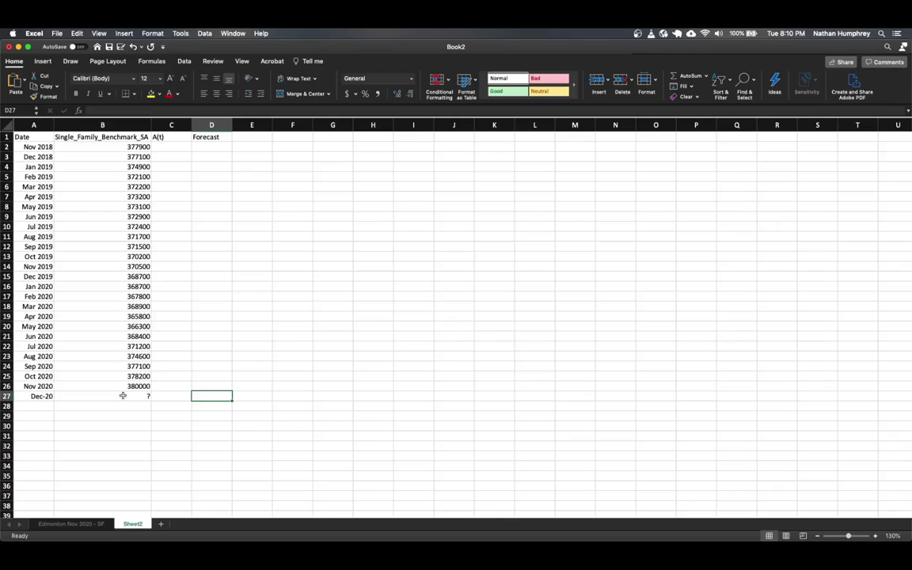
click(48, 396)
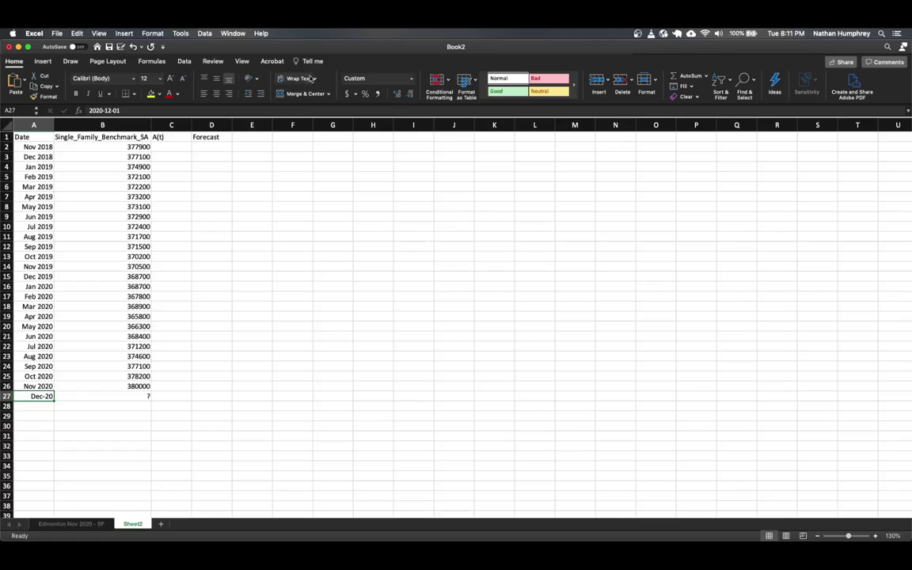
click(410, 79)
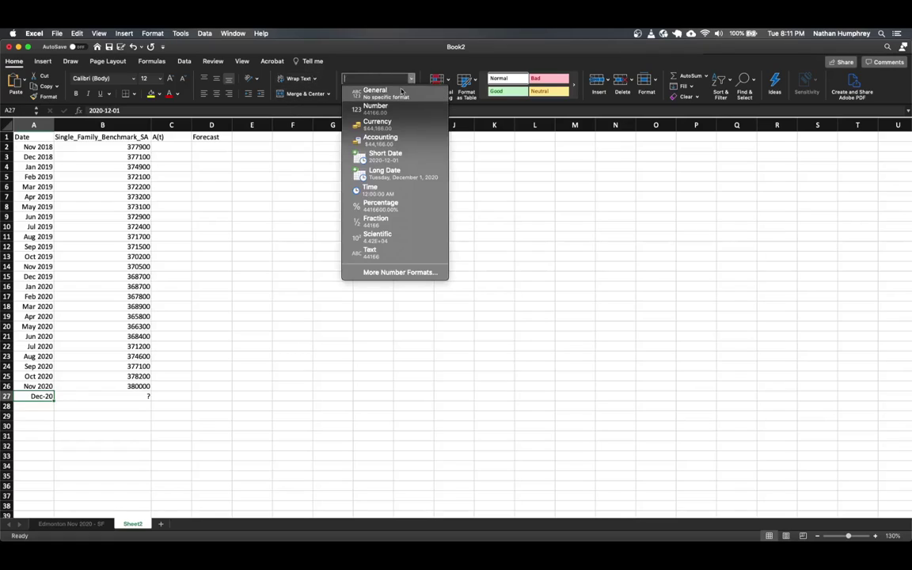
click(360, 89)
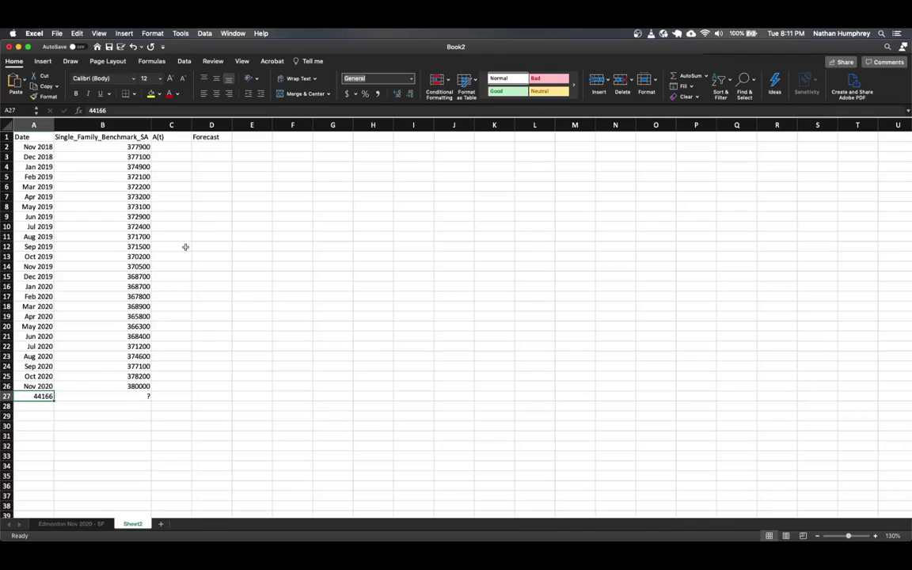
double_click(88, 110)
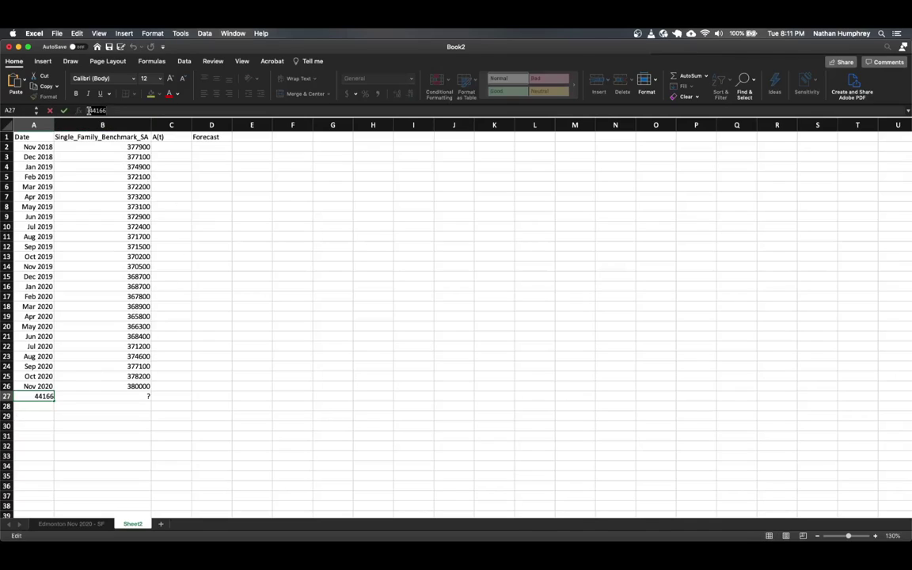
text(Dec 2020)
key(Return)
key(Up)
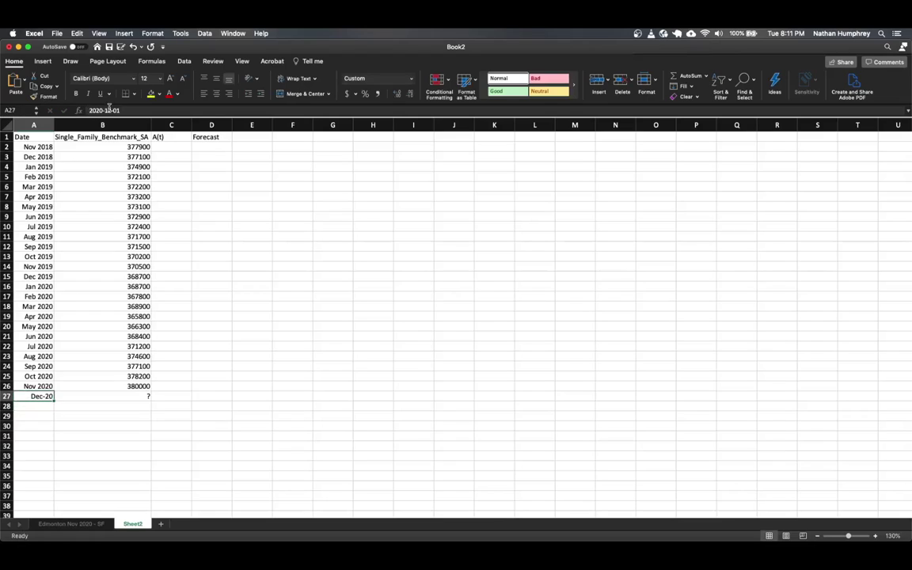
Format cell A27 as Text and re-enter Dec 2020, right-aligned like the other dates
click(410, 78)
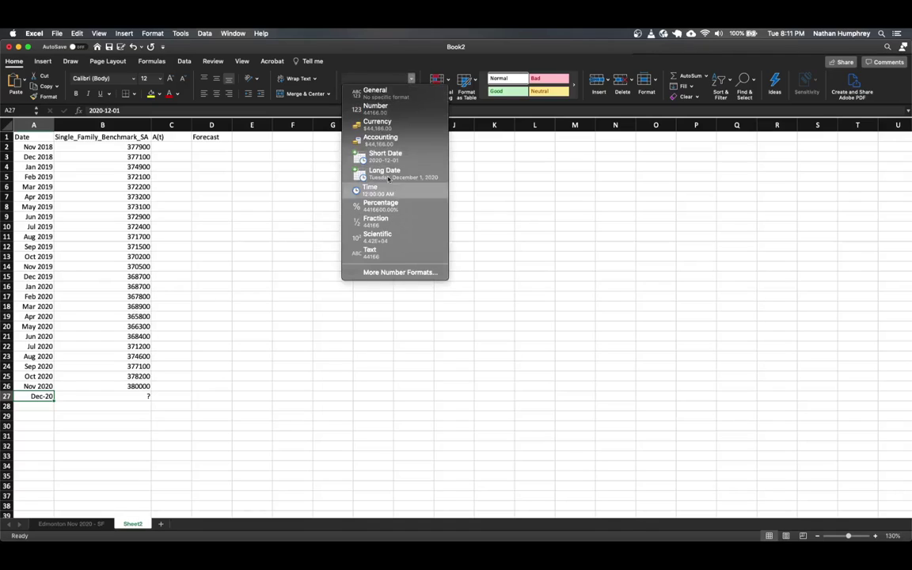
click(369, 253)
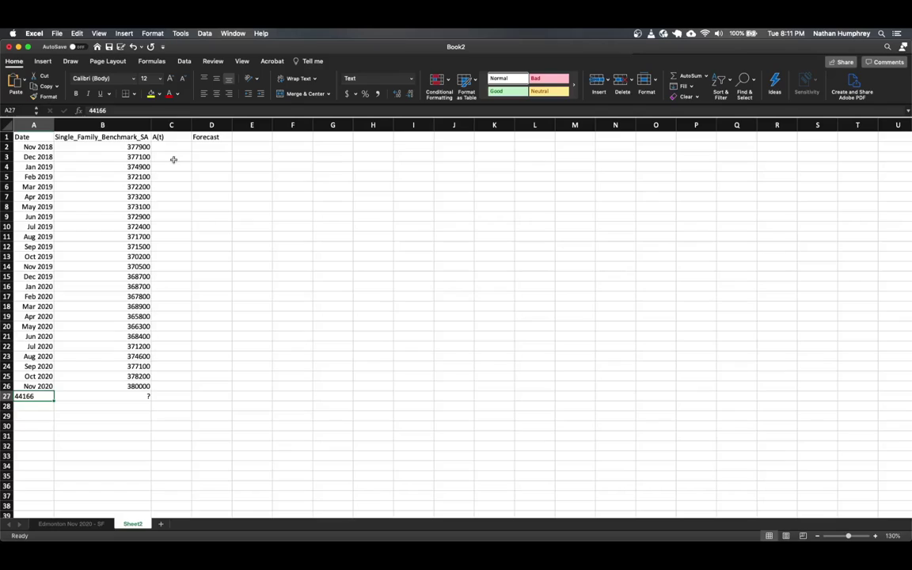
click(101, 110)
double_click(100, 110)
text(D)
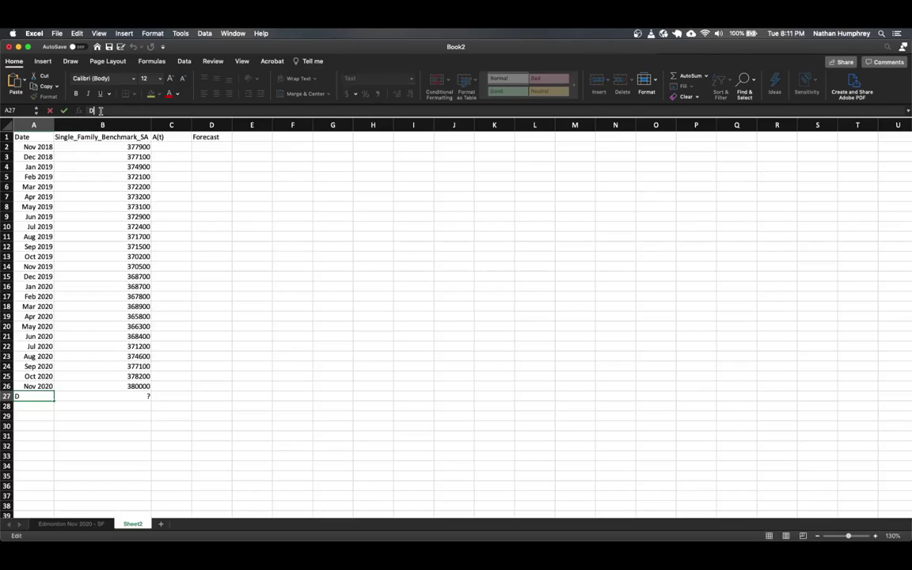
text(ec 2020)
key(Return)
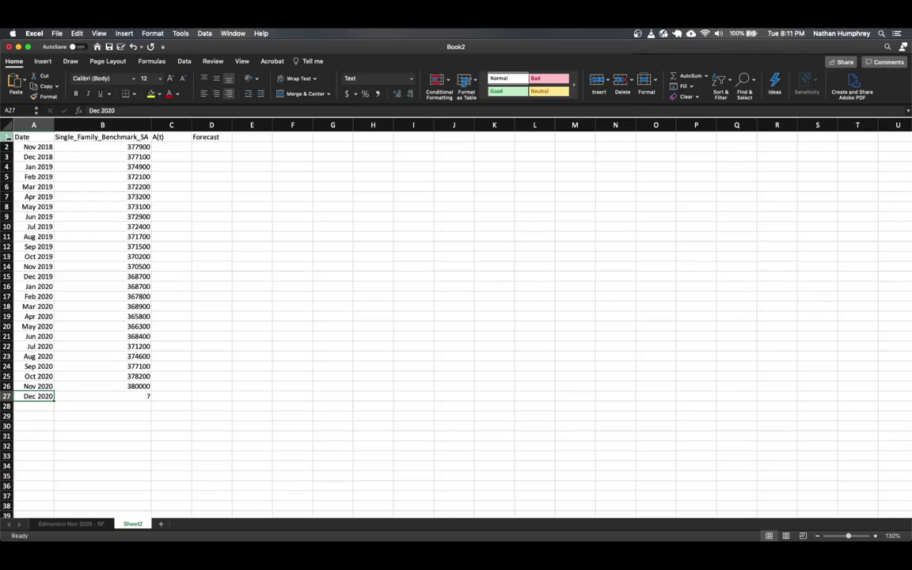
Insert two blank rows above the header row of the price table
right_click(7, 136)
click(28, 184)
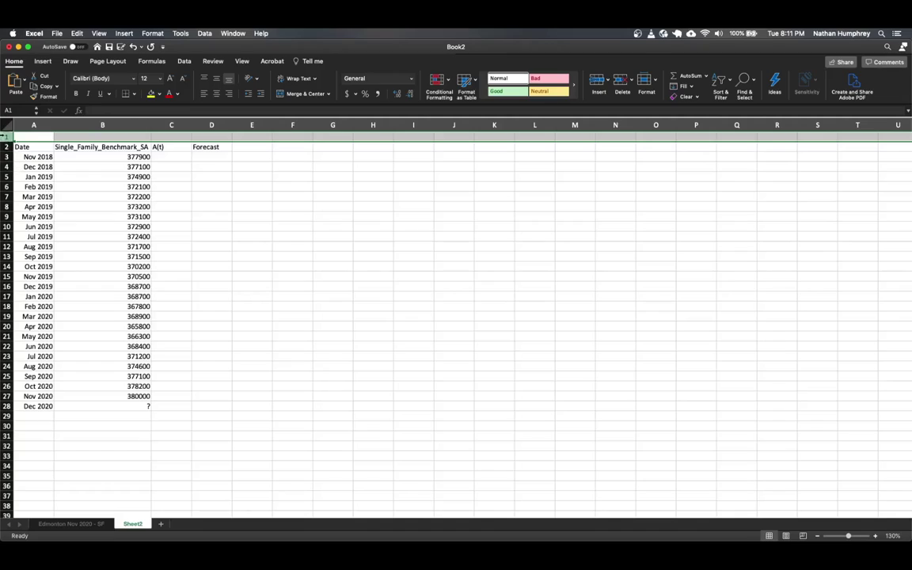
right_click(8, 137)
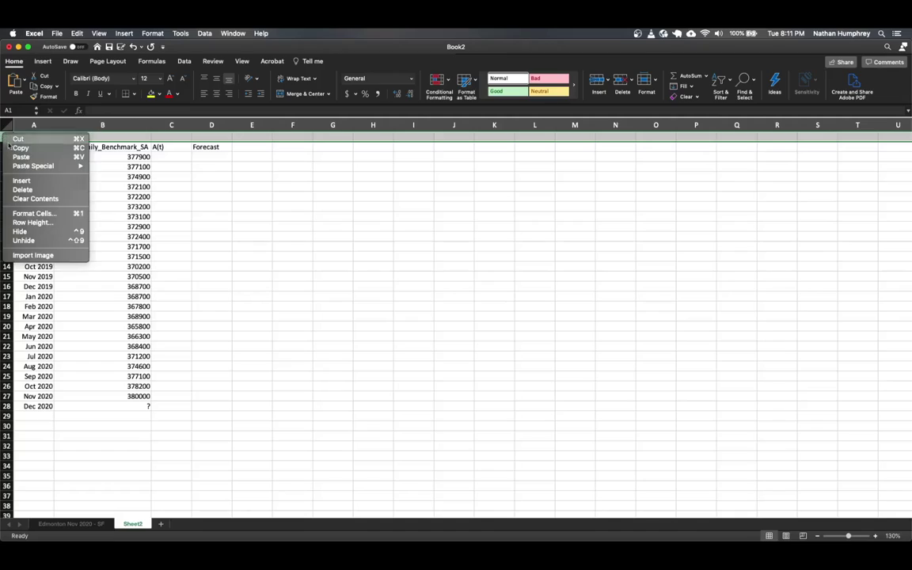
click(30, 181)
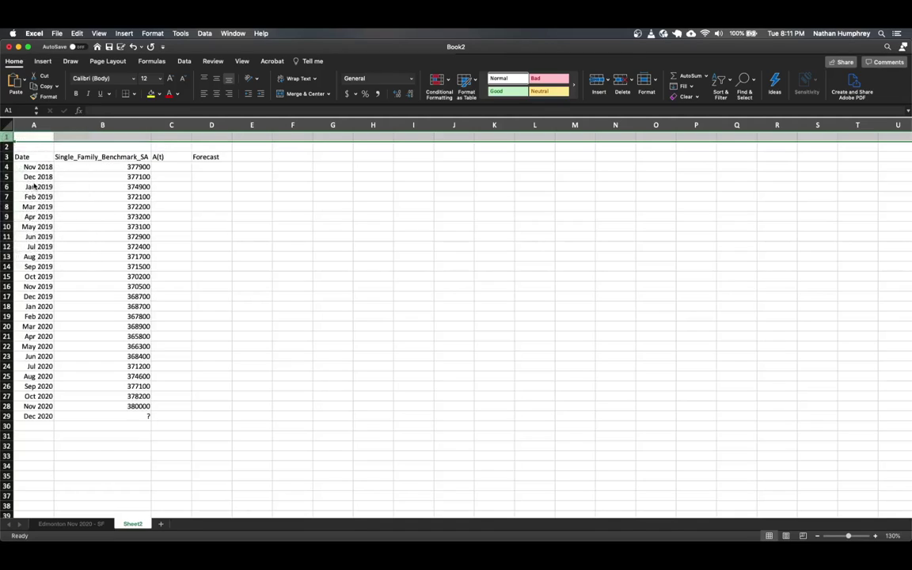
Enter the title Edmonton Single Family SA Benchmark in A1
click(31, 138)
text(Edmo)
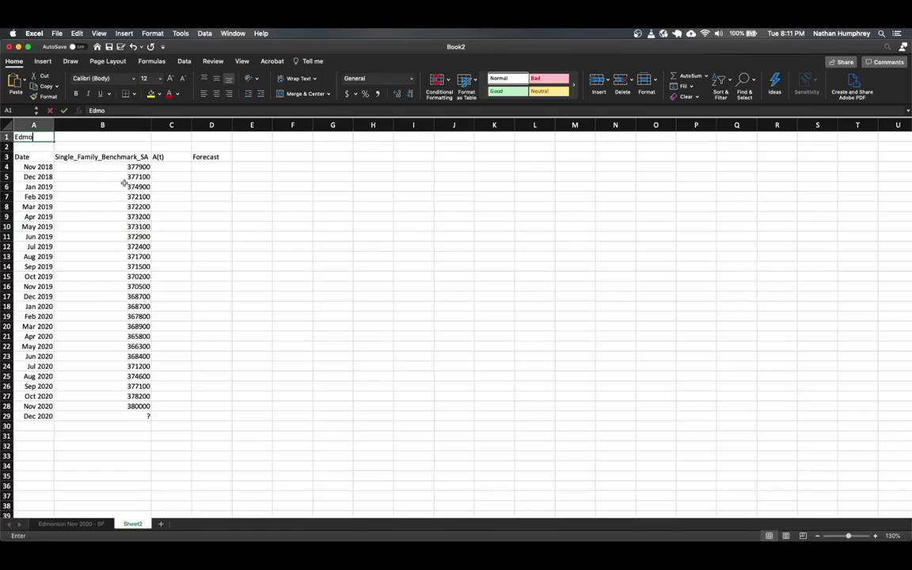
text(nton Single)
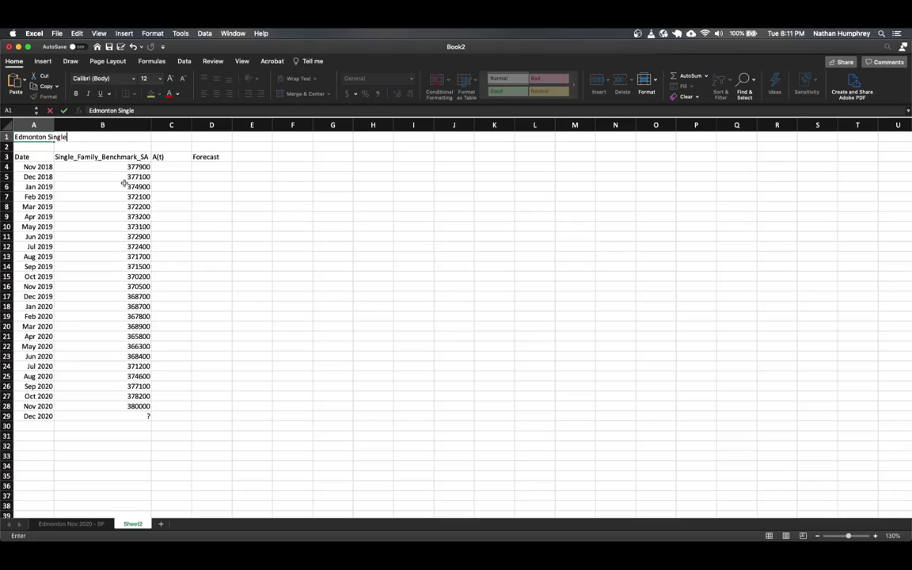
text( Family SA Benchmark)
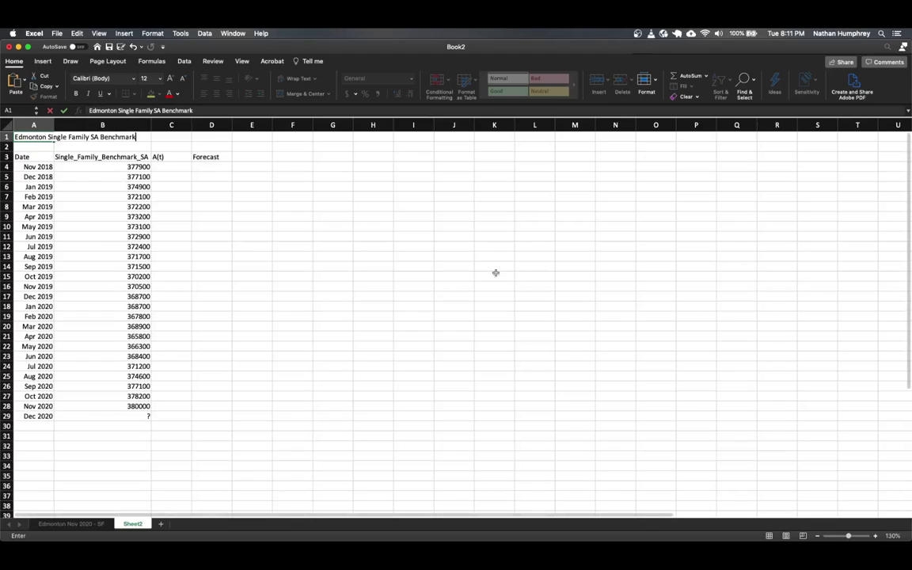
click(292, 226)
click(40, 137)
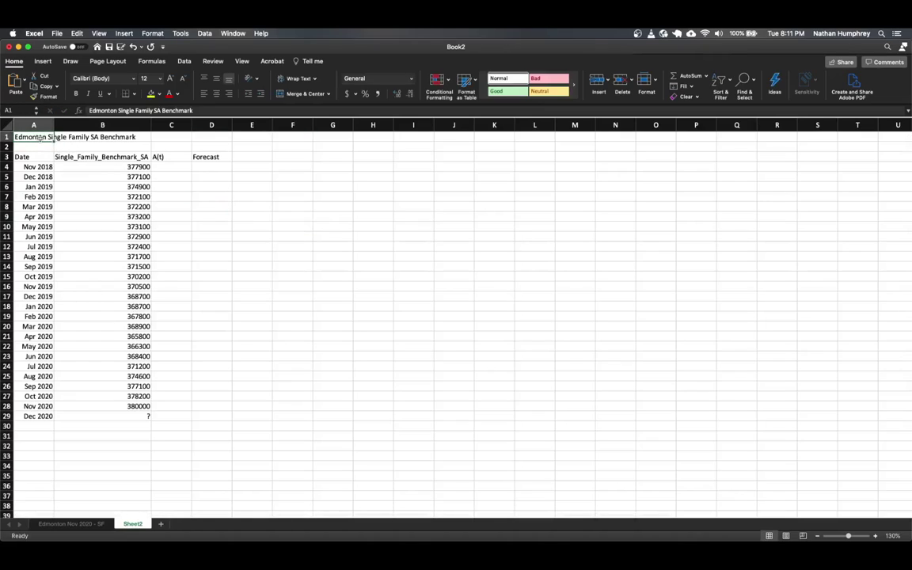
Insert another row below the title and enter the subtitle 4-month Moving Average in A2
right_click(9, 147)
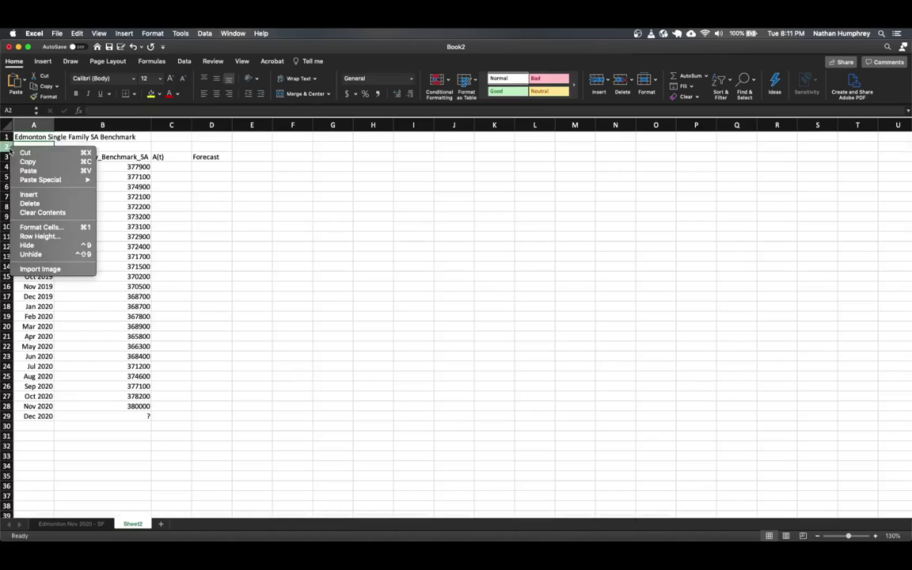
click(28, 194)
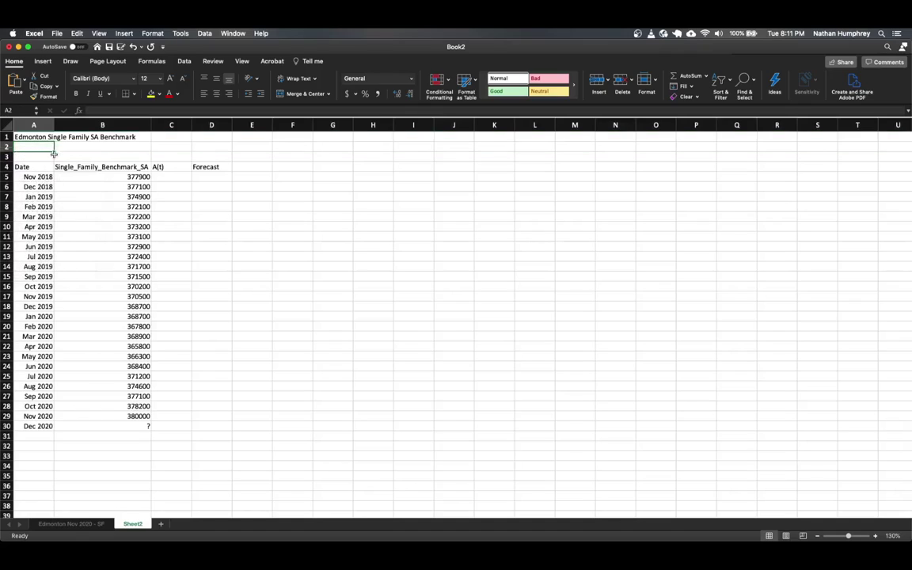
text(4-)
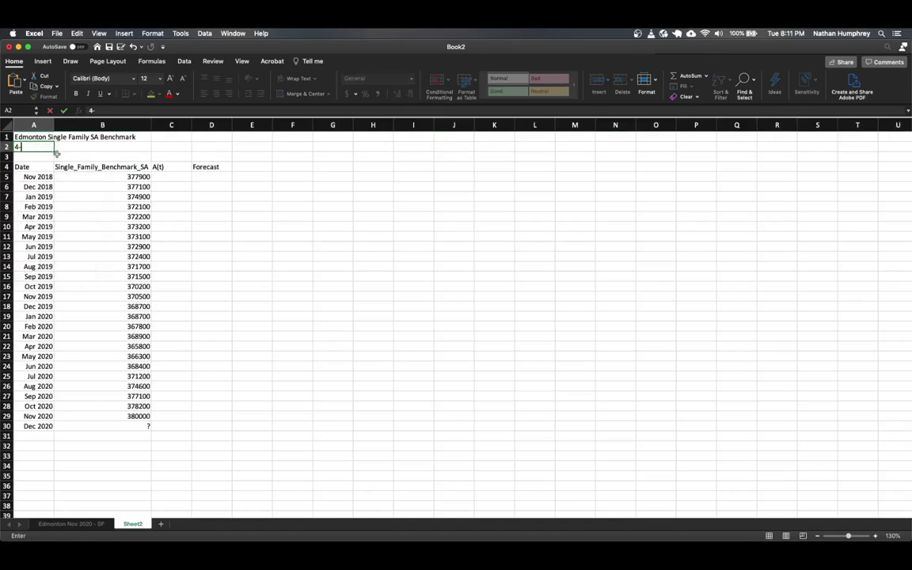
text(month Moving Av)
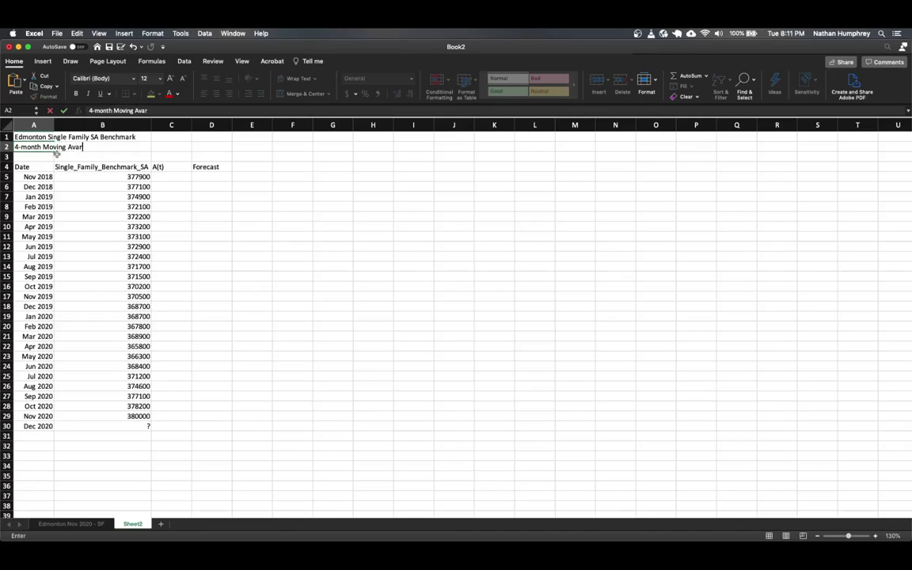
text(erage)
key(ctrl+Return)
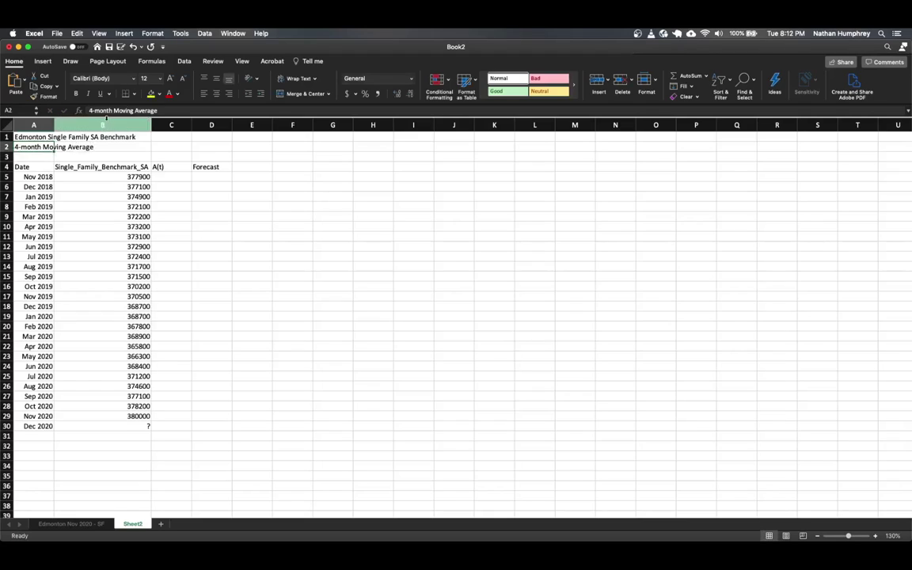
Capitalize the word month in the A2 subtitle so it reads 4-Month Moving Average
click(93, 111)
key(Return)
key(Return)
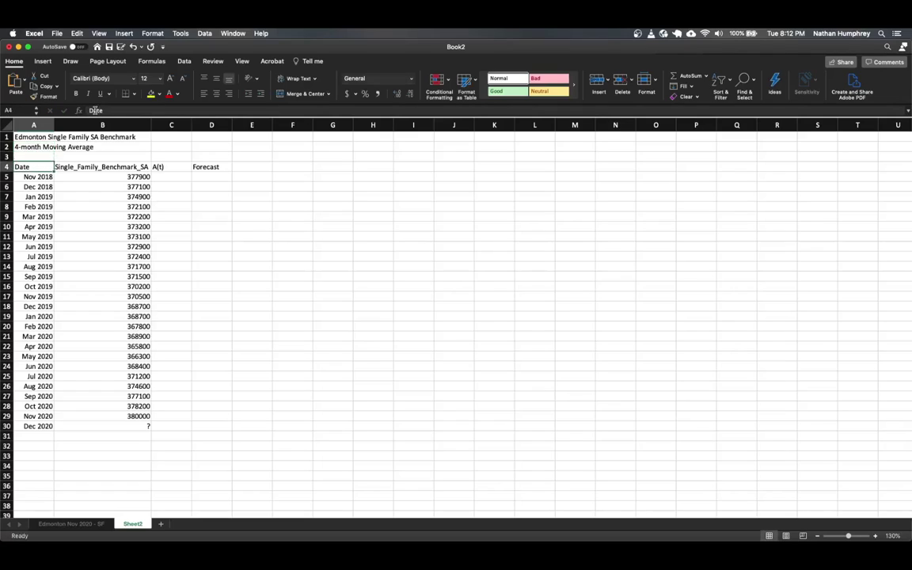
key(Up)
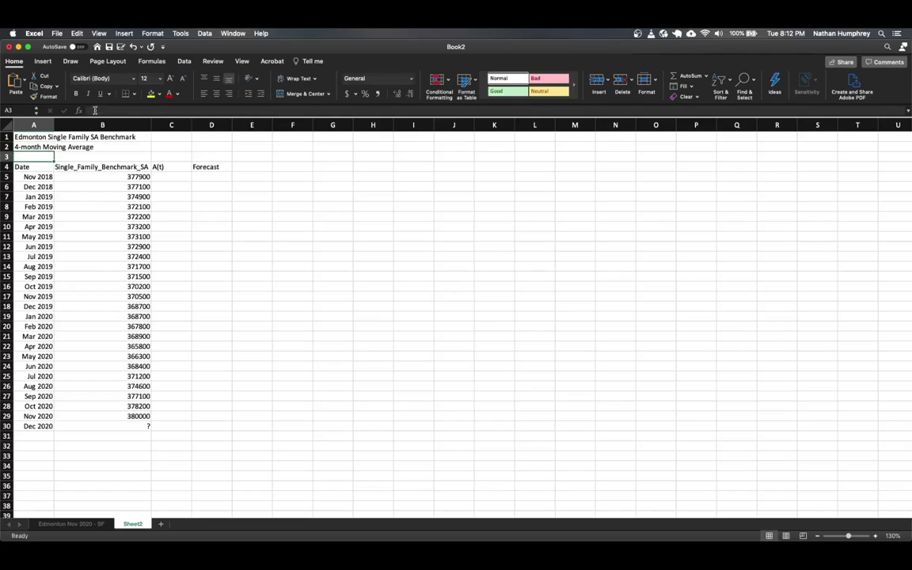
key(Up)
click(96, 111)
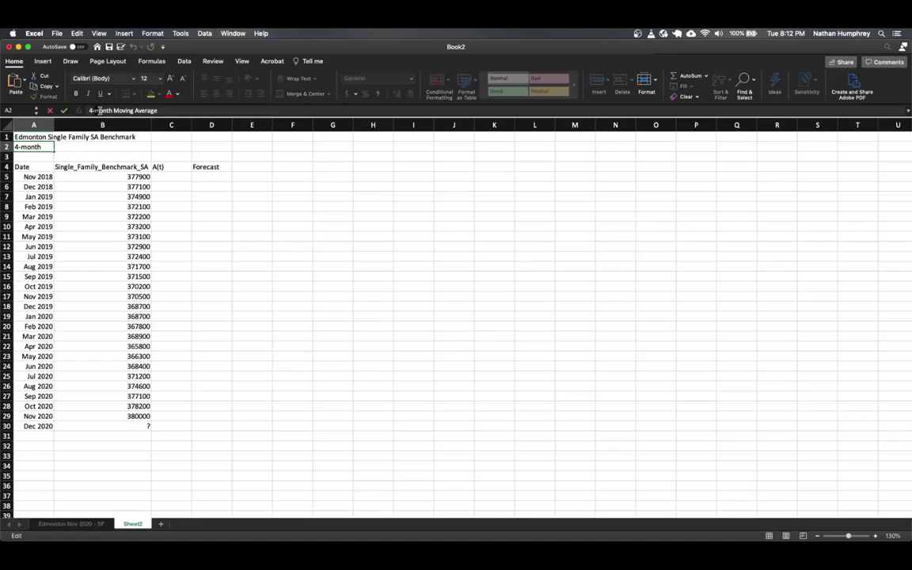
key(Delete)
text(M)
key(Return)
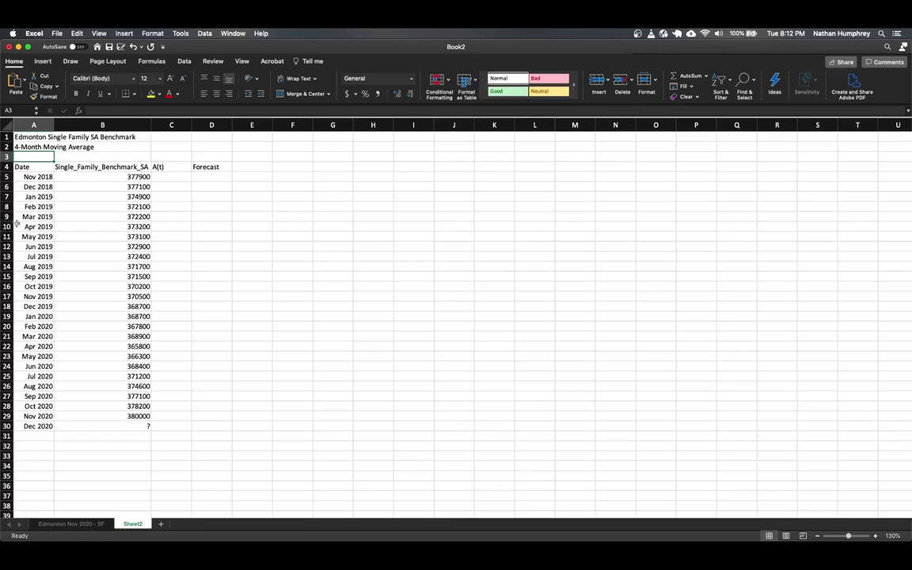
Examine the first four benchmark prices in B5:B8 and the cells for the first moving average and forecast, C8 and D9
click(160, 176)
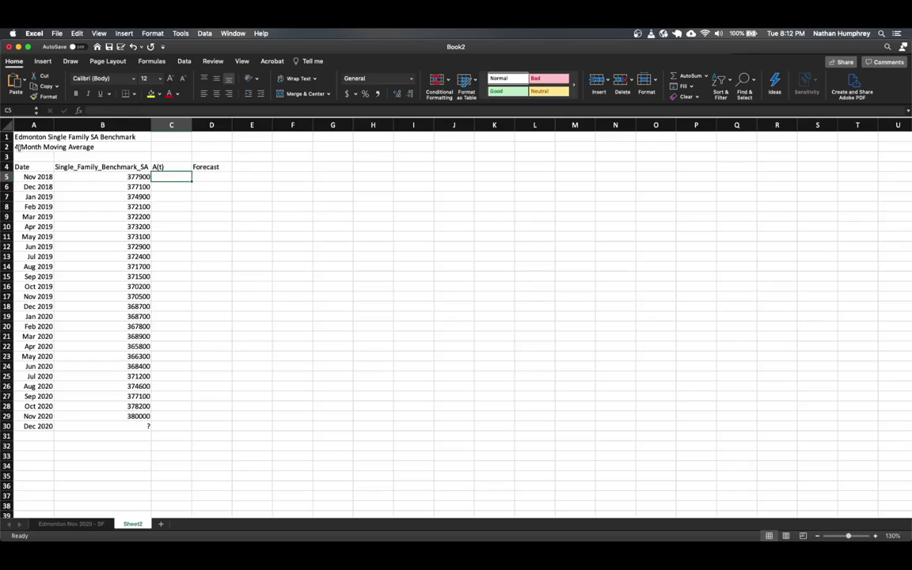
click(147, 187)
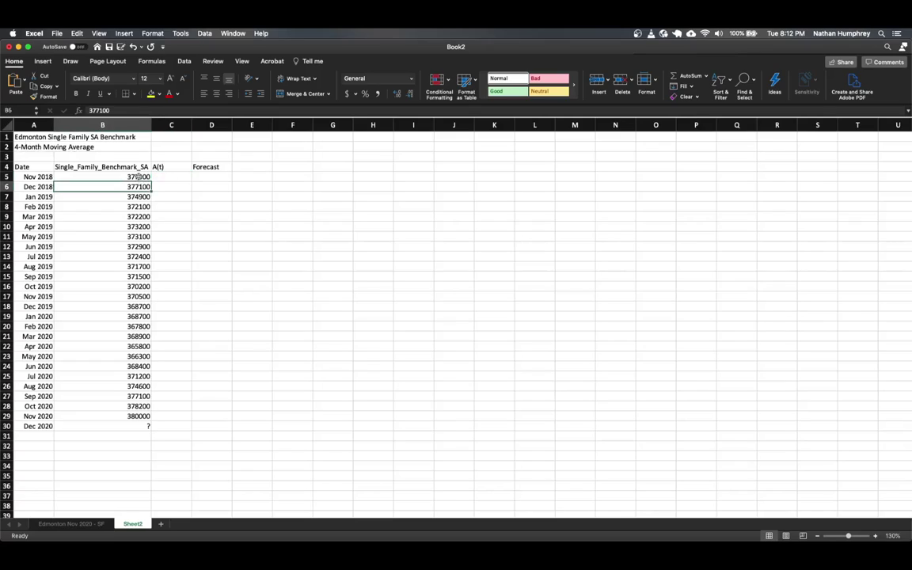
click(162, 177)
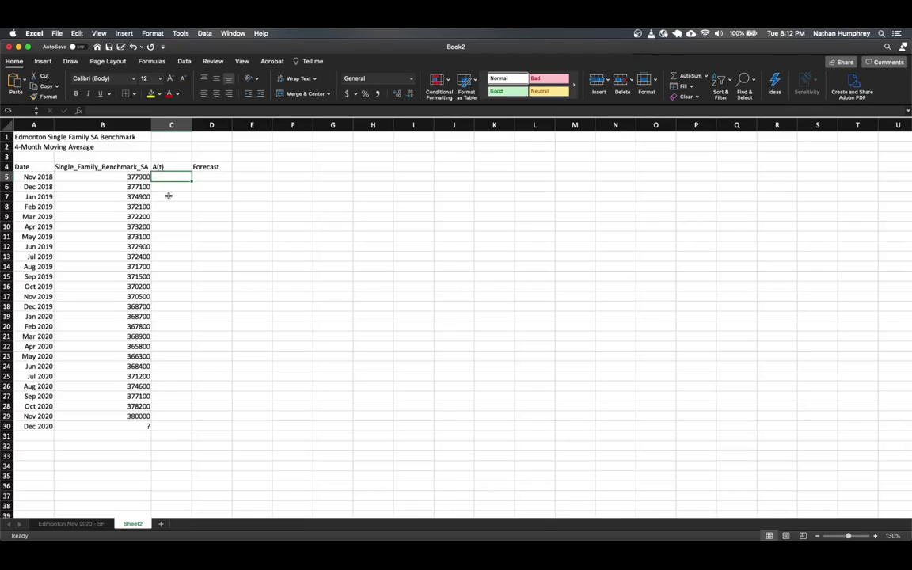
click(162, 208)
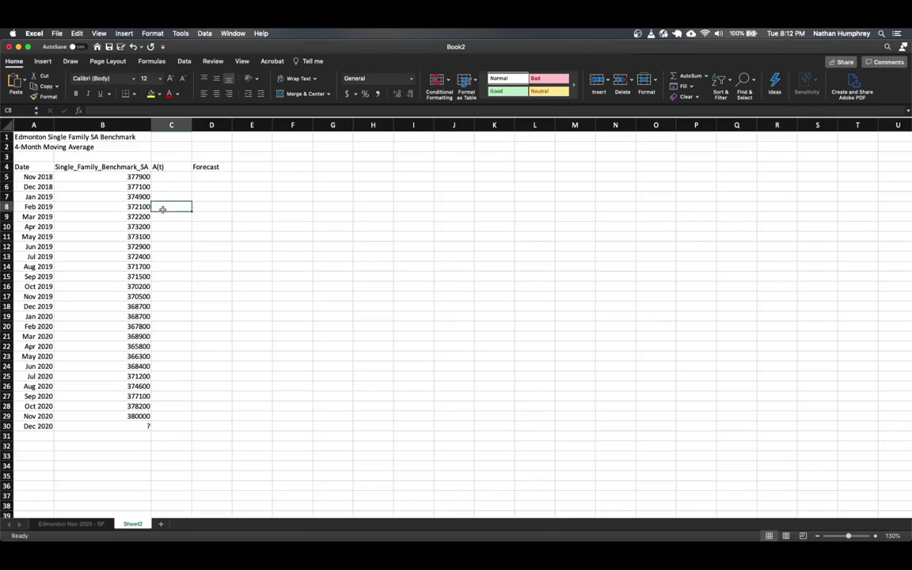
click(163, 216)
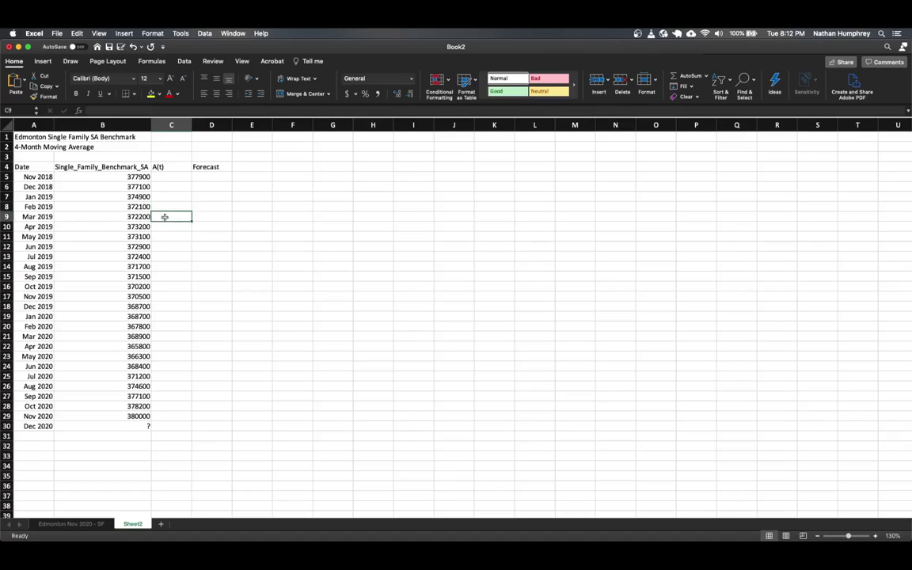
drag(123, 177, 137, 205)
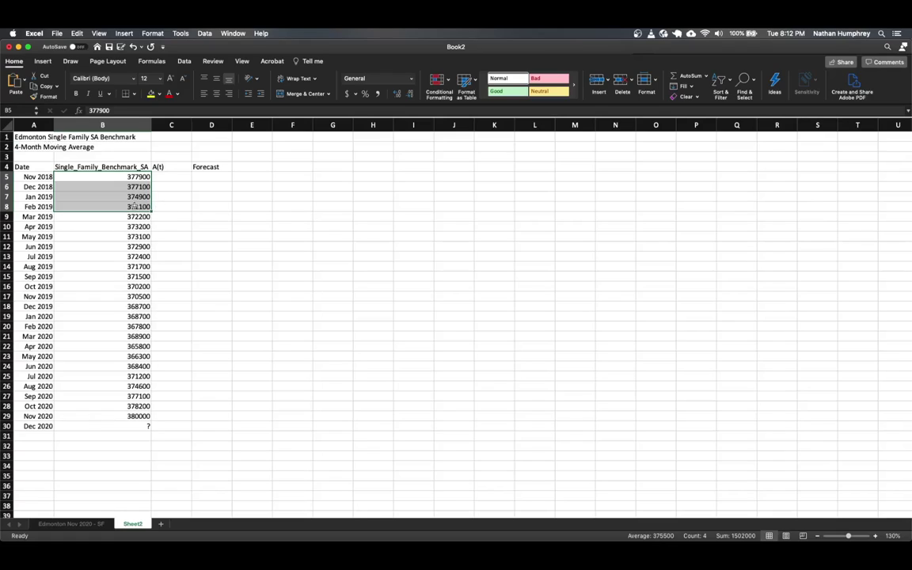
click(160, 206)
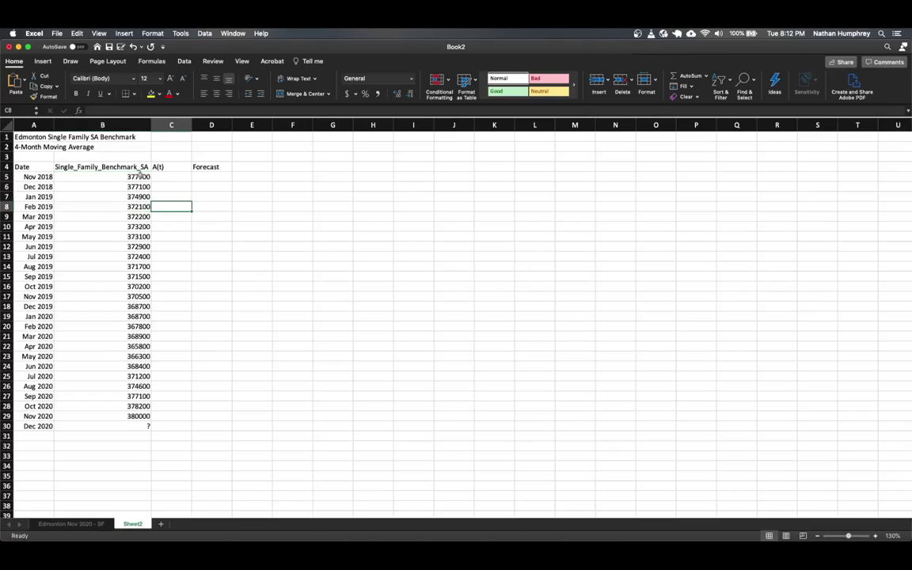
drag(131, 177, 134, 206)
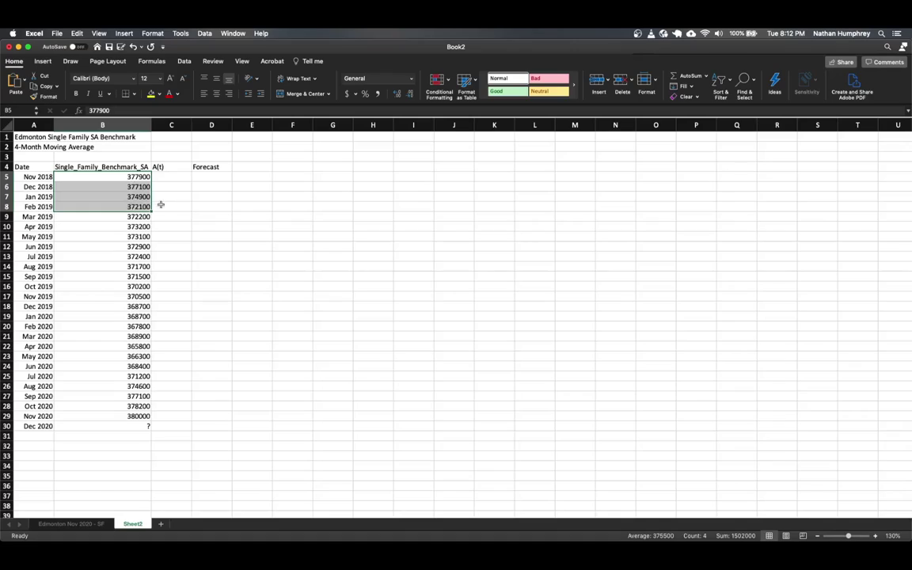
click(166, 206)
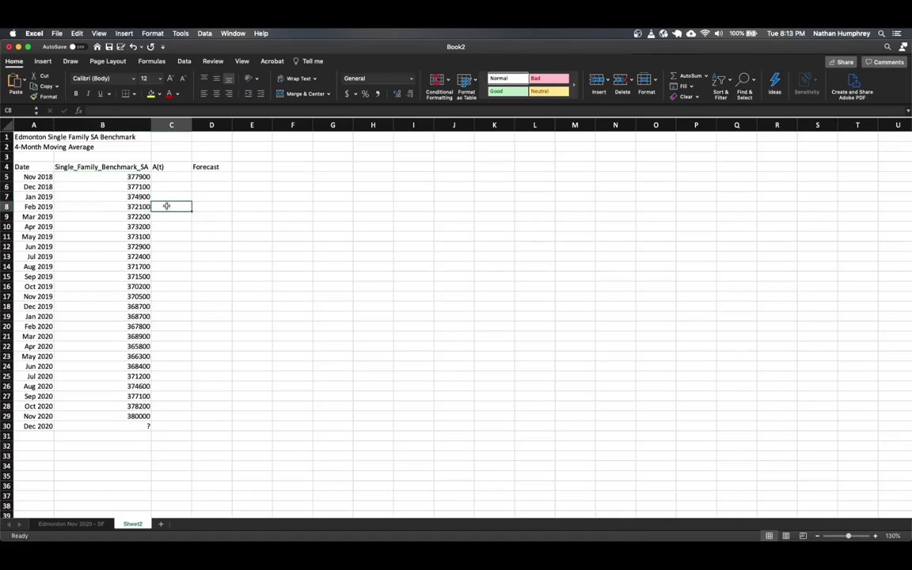
click(204, 216)
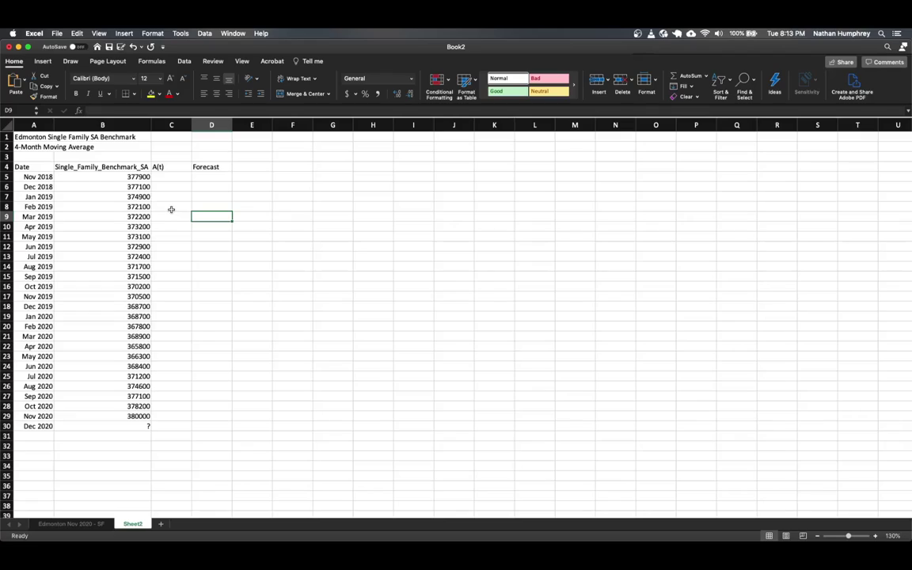
Calculate the first four-month average in C8 with the formula =AVERAGE(B5:B8)
click(171, 210)
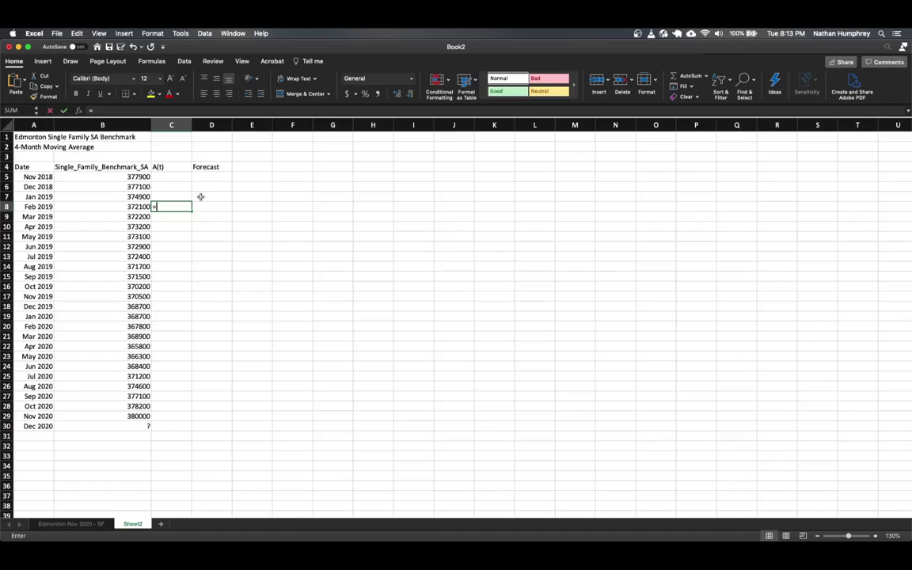
text(=AV)
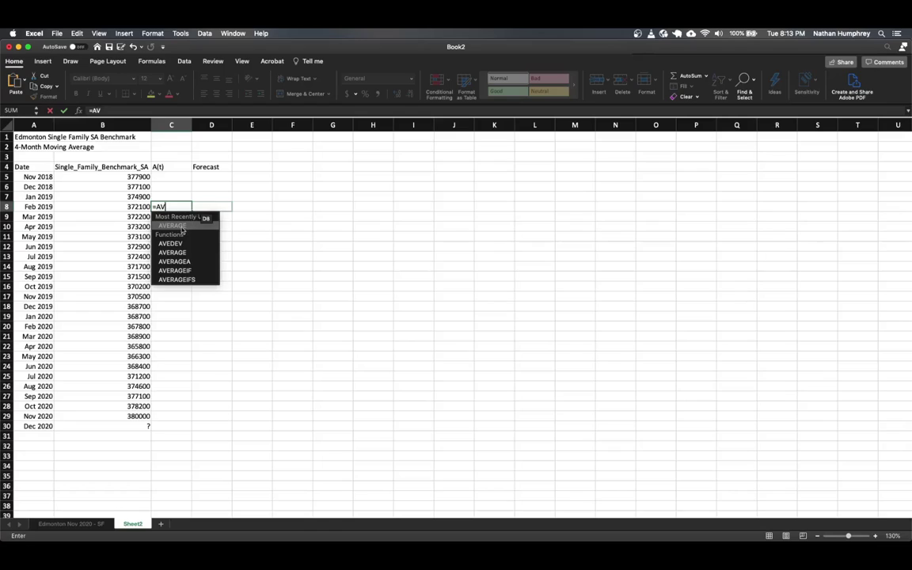
double_click(174, 226)
drag(141, 177, 141, 205)
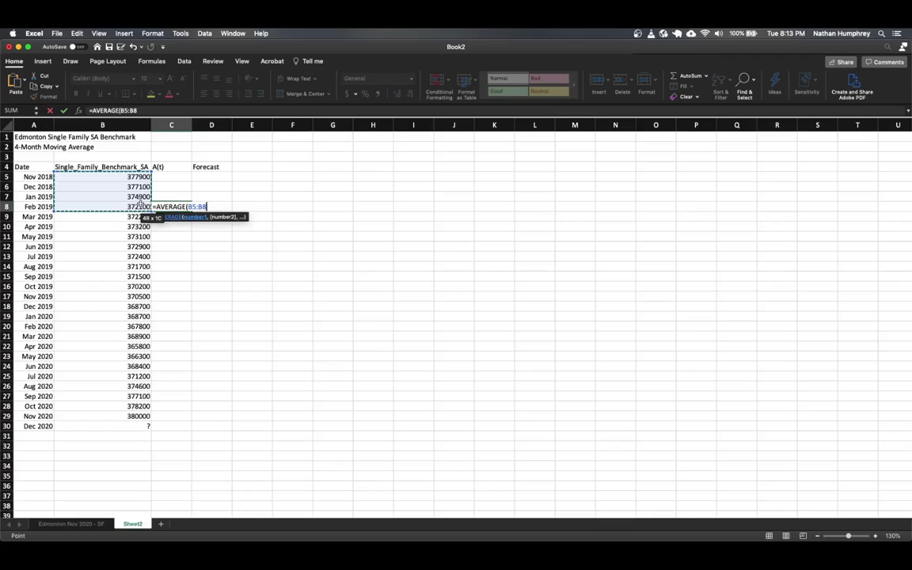
text())
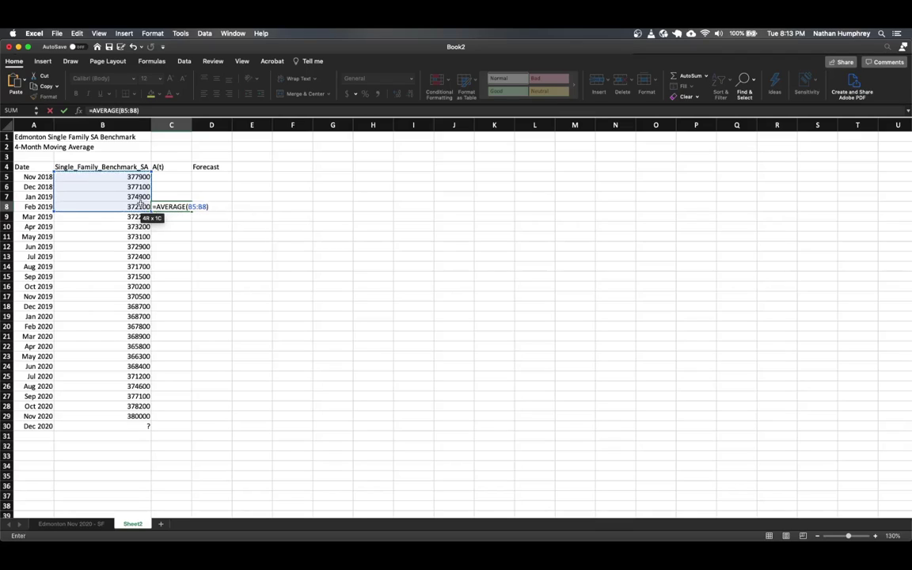
key(ctrl+Return)
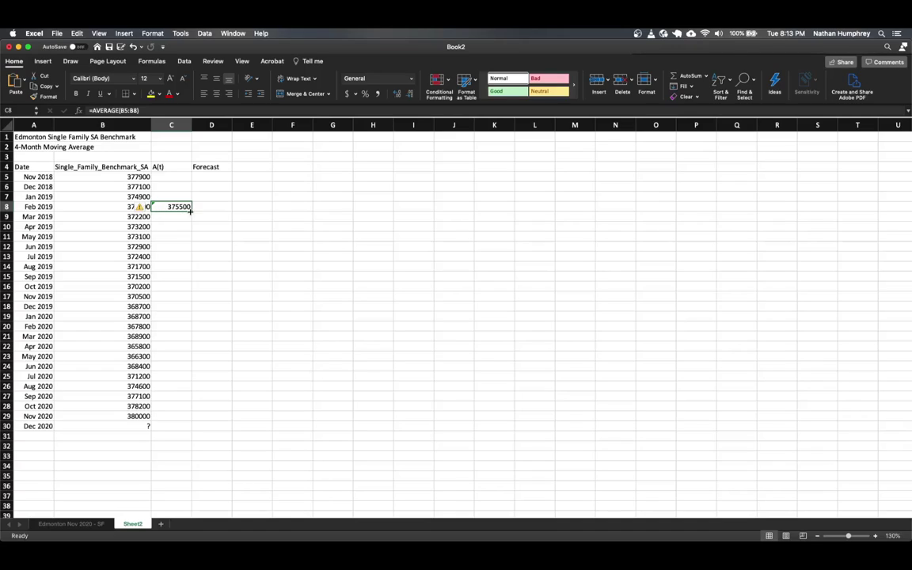
Fill the four-month average formula from C8 down through C29 for November 2020
drag(191, 210, 165, 418)
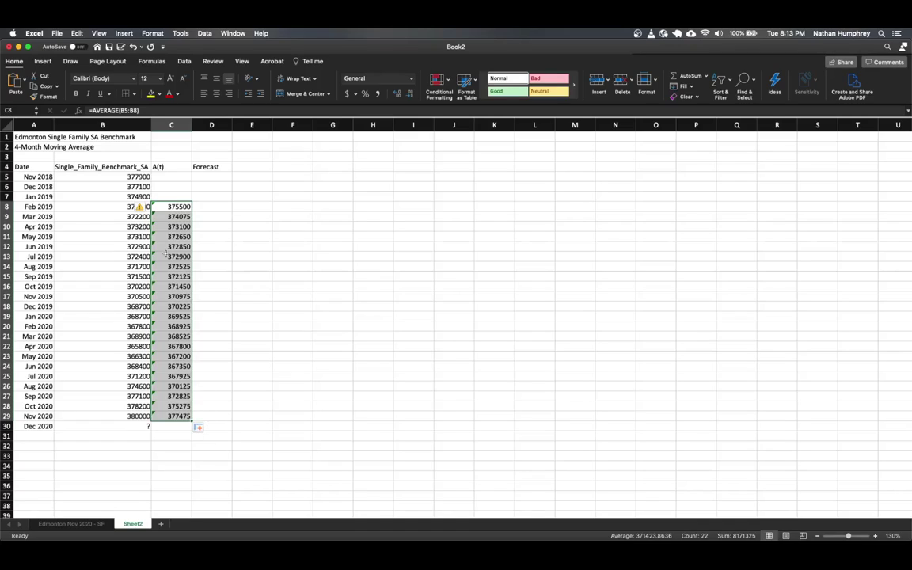
click(206, 428)
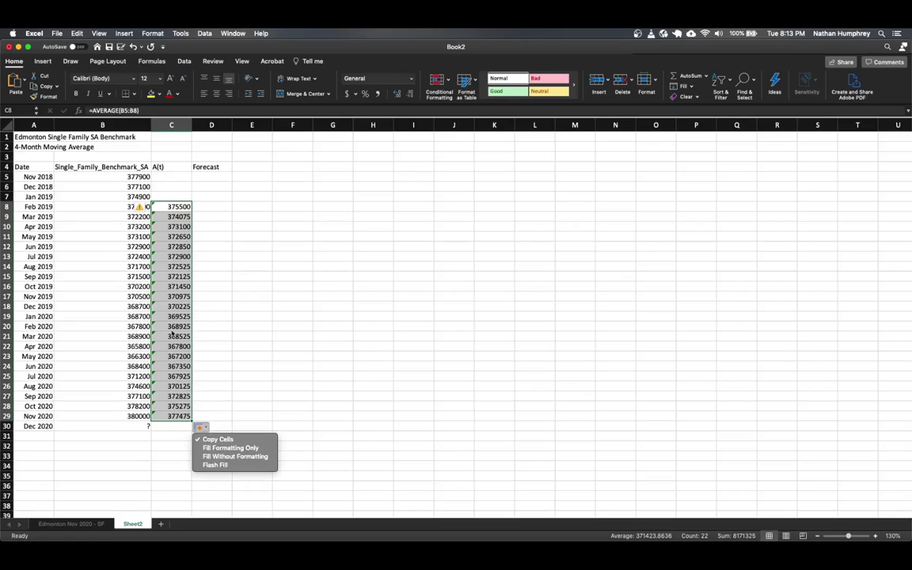
click(221, 398)
Ignore the error flags for omitted adjacent cells on the average formulas in C8 and C9
click(166, 207)
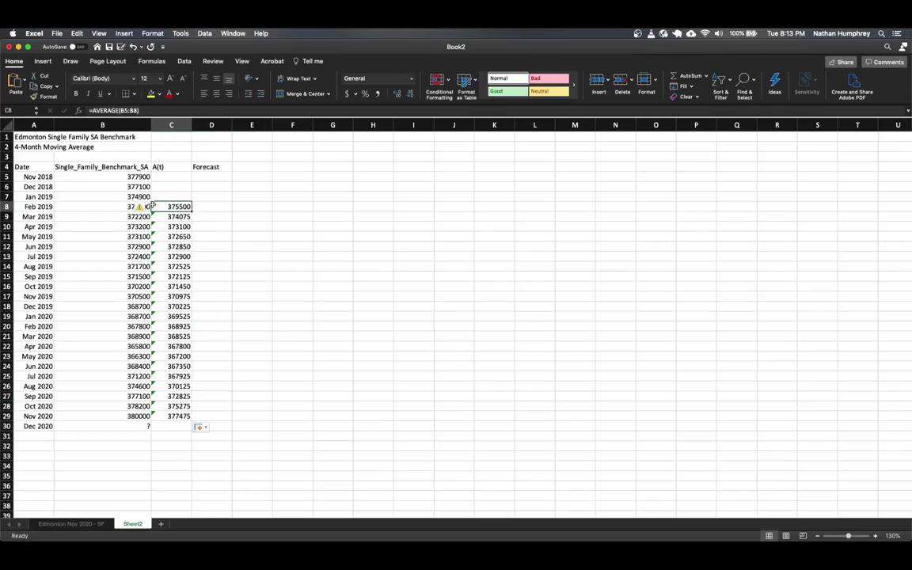
click(146, 208)
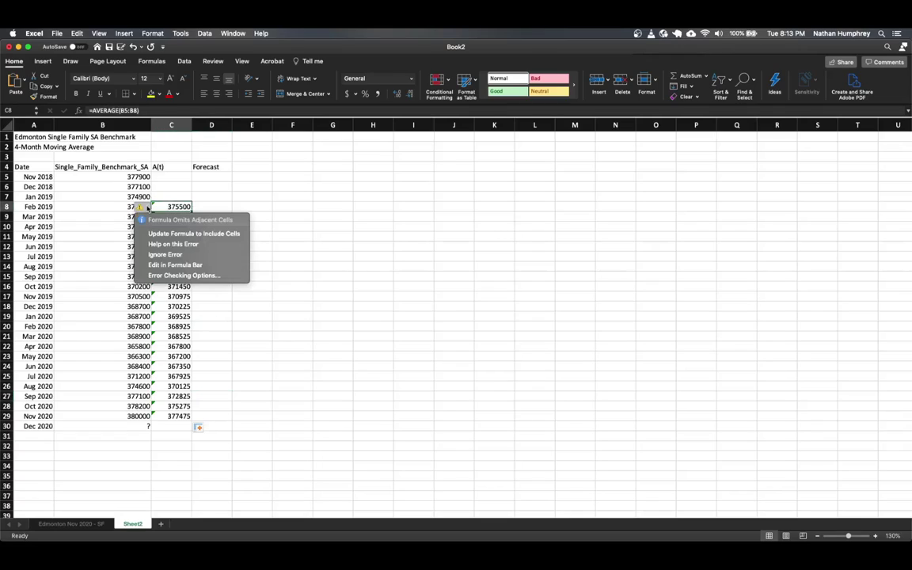
click(168, 256)
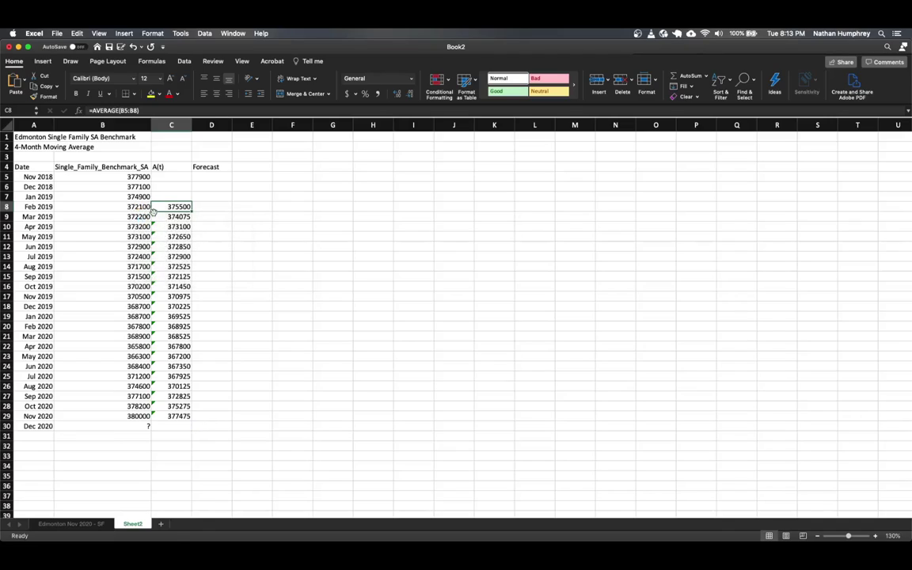
click(154, 216)
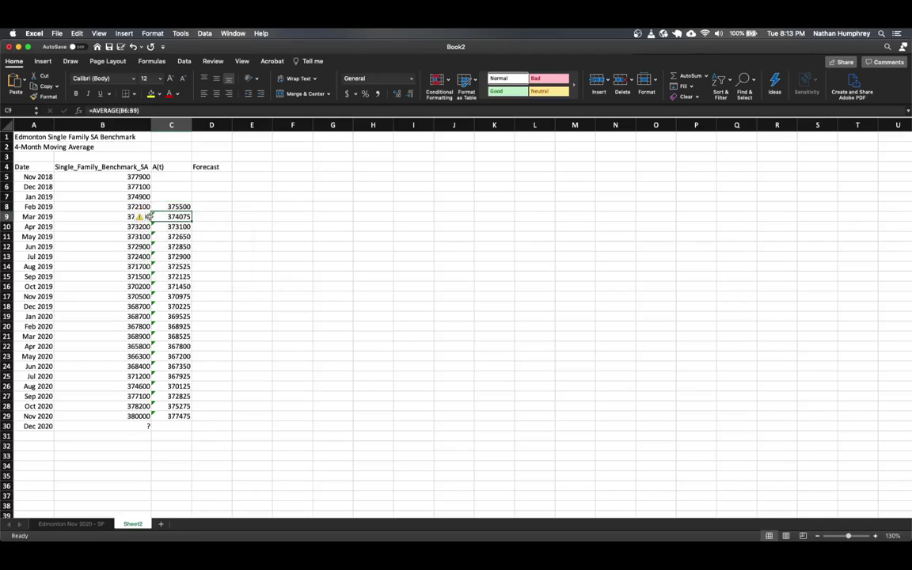
click(146, 217)
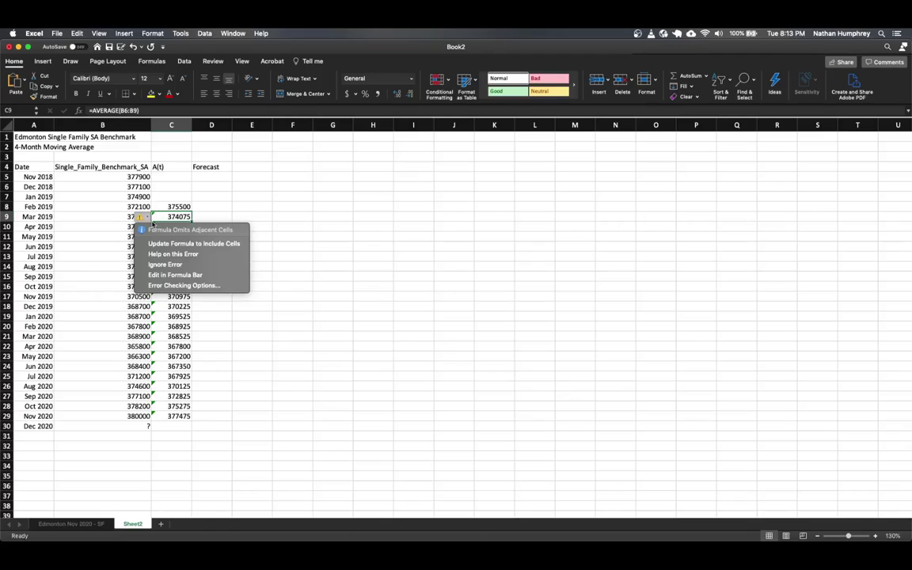
click(178, 266)
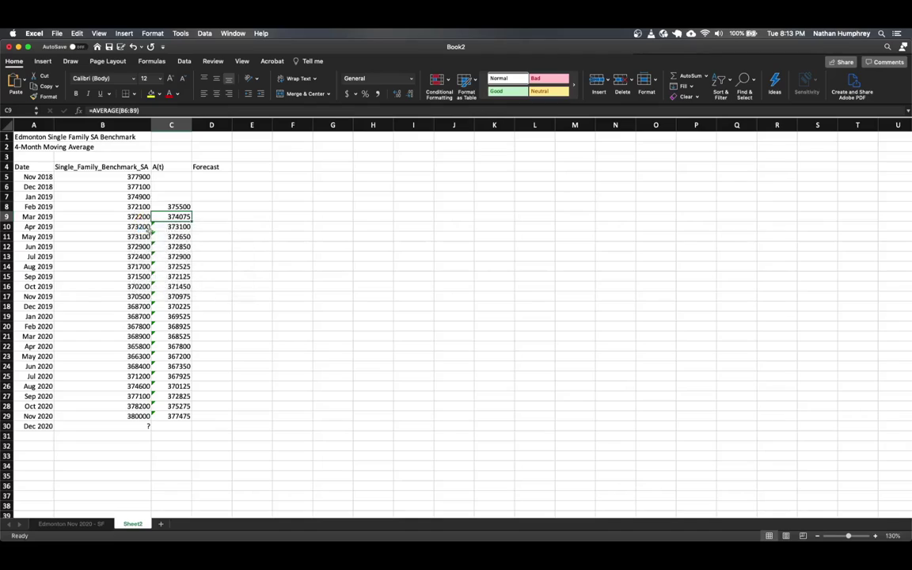
click(197, 226)
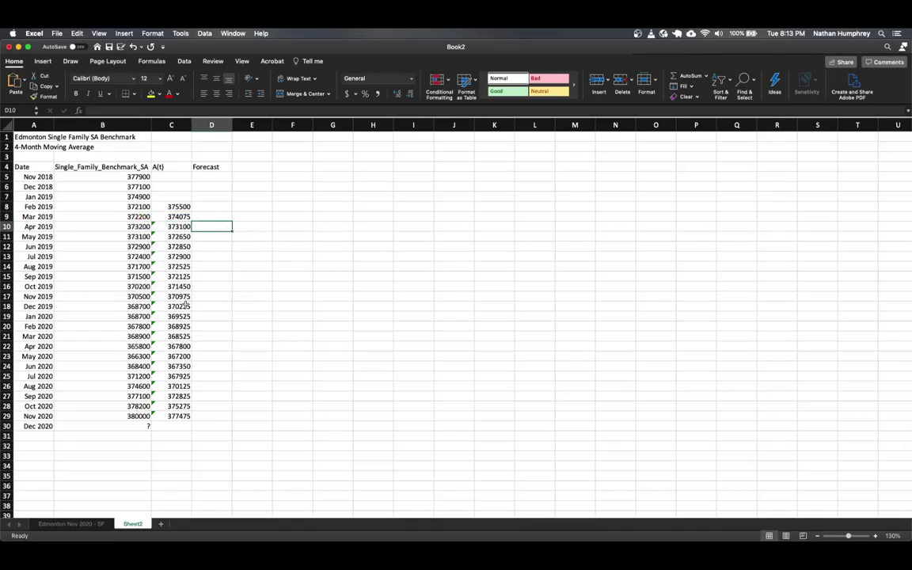
key(Left)
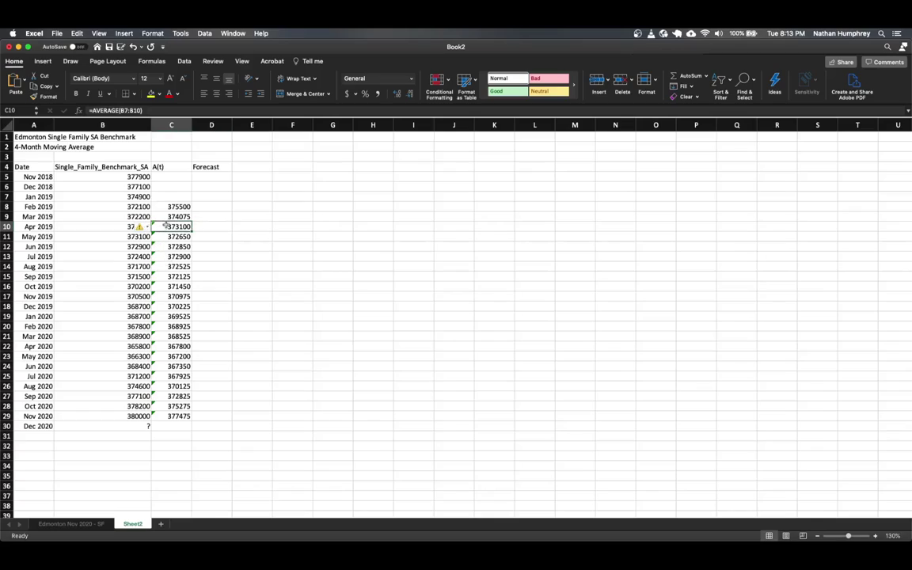
Enter the March 2019 forecast in D9 as =C8 and fill it down through D30 for December 2020
click(204, 207)
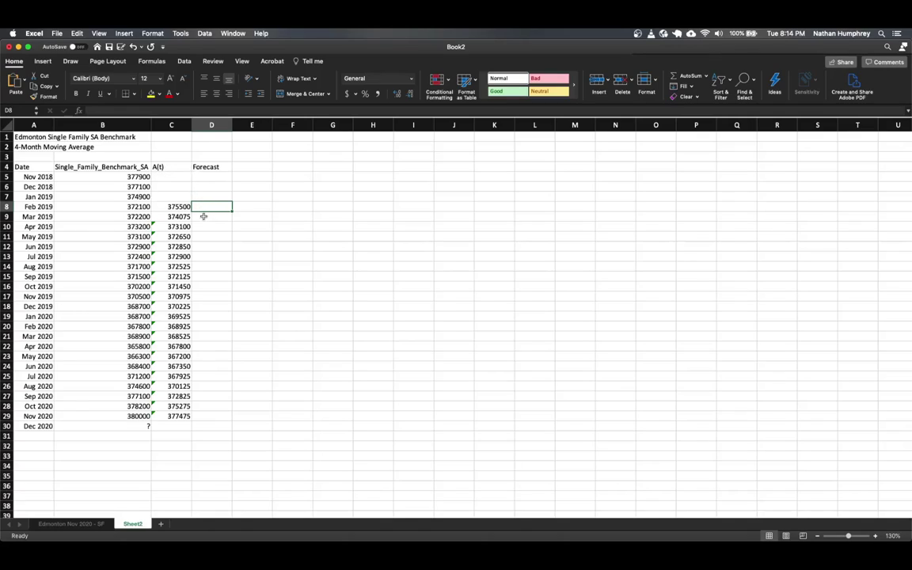
click(203, 216)
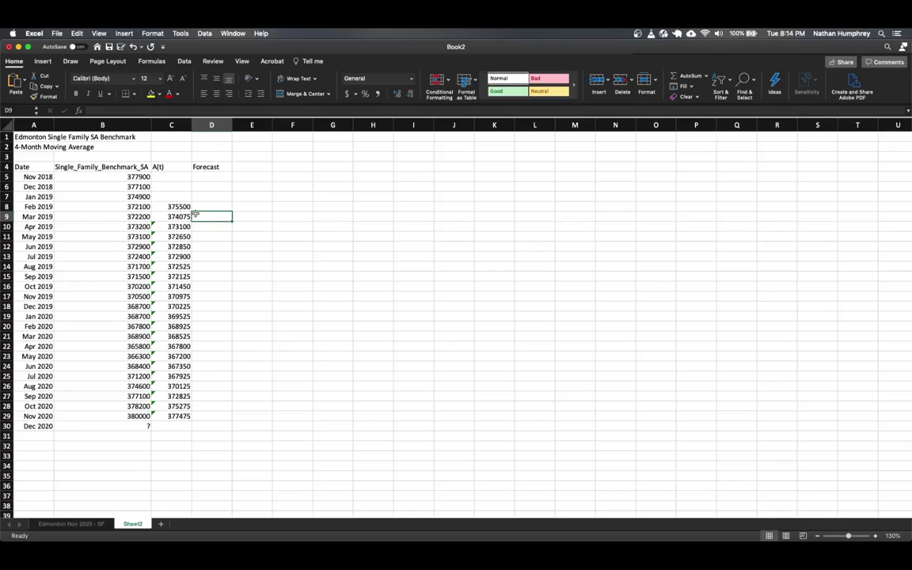
text(=)
click(189, 207)
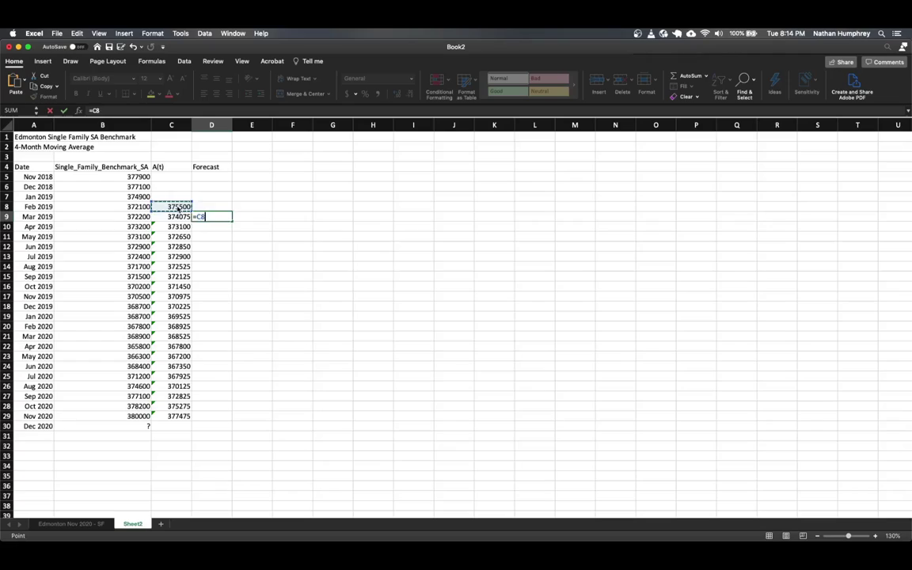
key(Return)
key(Up)
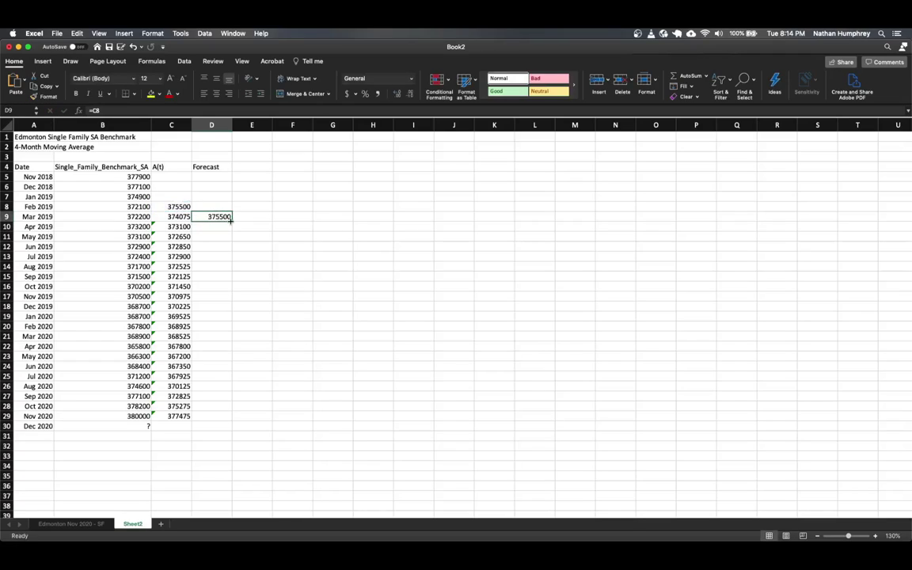
drag(231, 221, 207, 427)
click(211, 446)
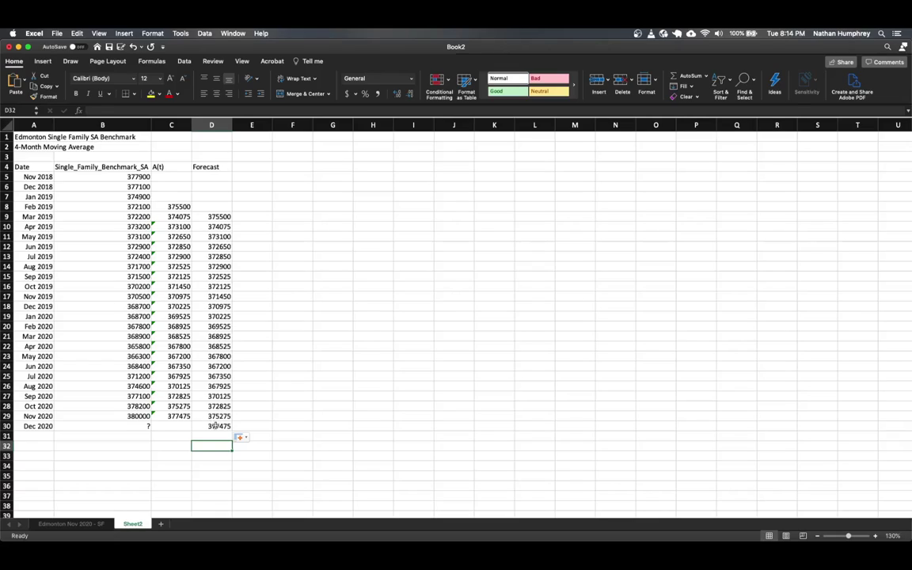
Highlight the December 2020 forecast in D30 with the Calculation cell style
click(216, 427)
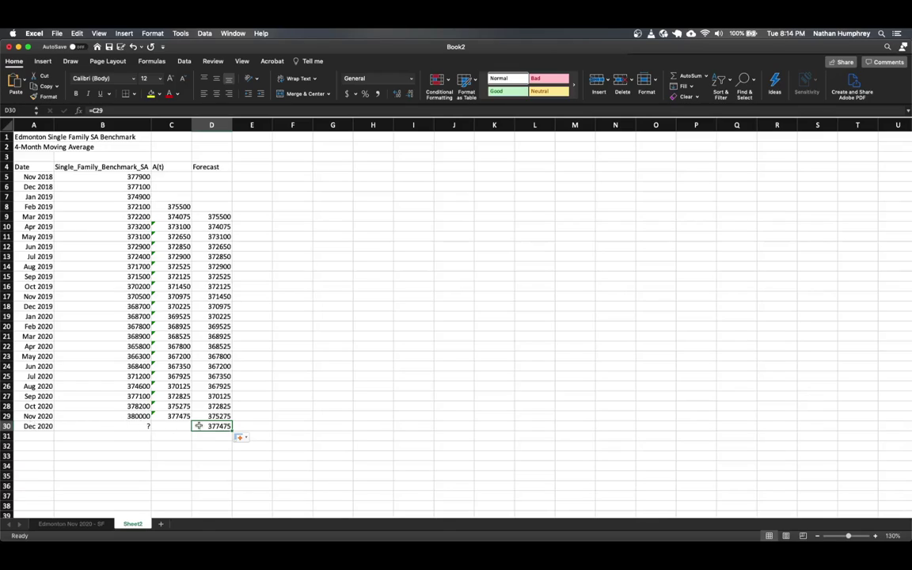
scroll(538, 86, down, 3)
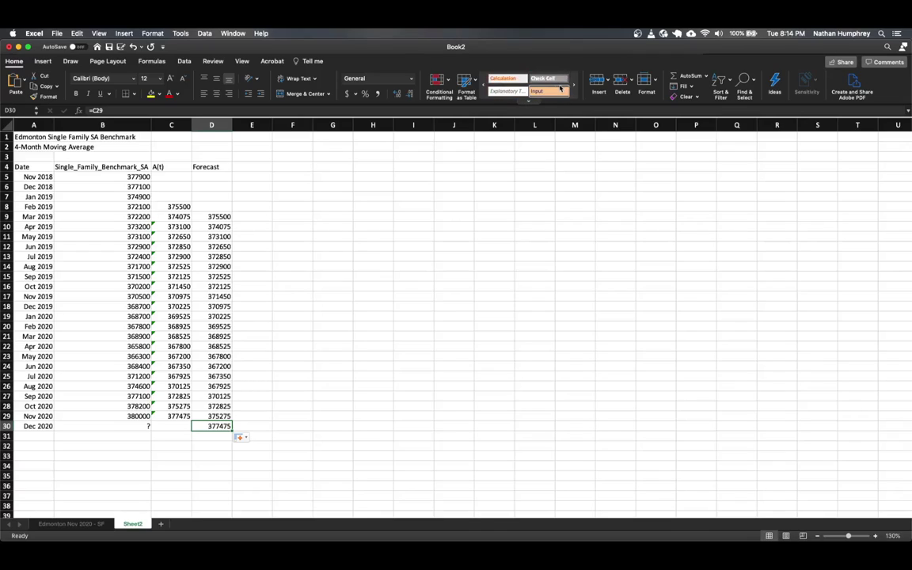
click(552, 92)
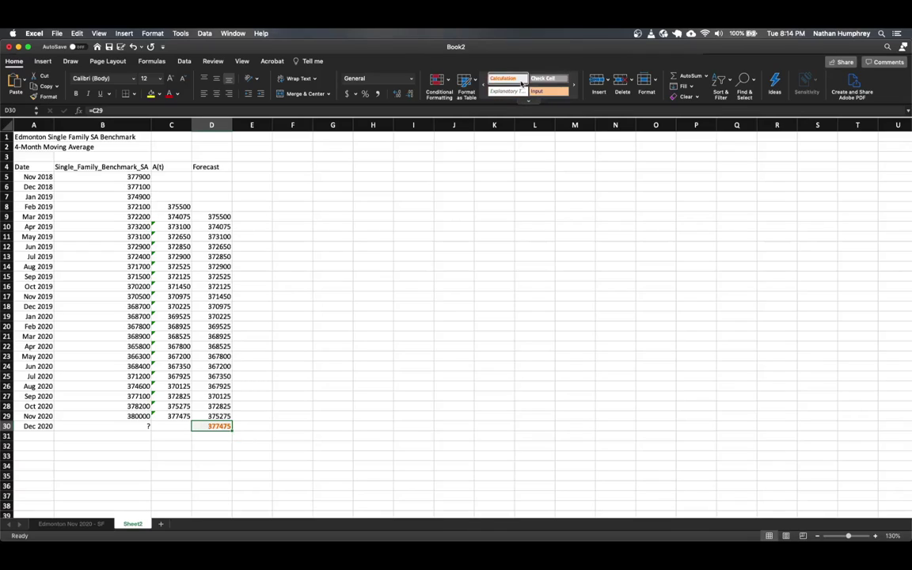
click(275, 354)
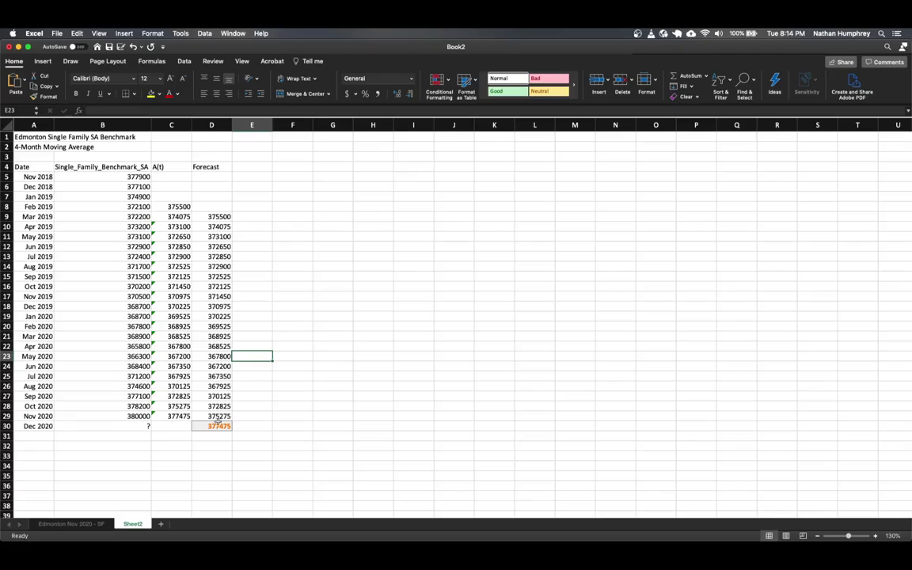
click(214, 427)
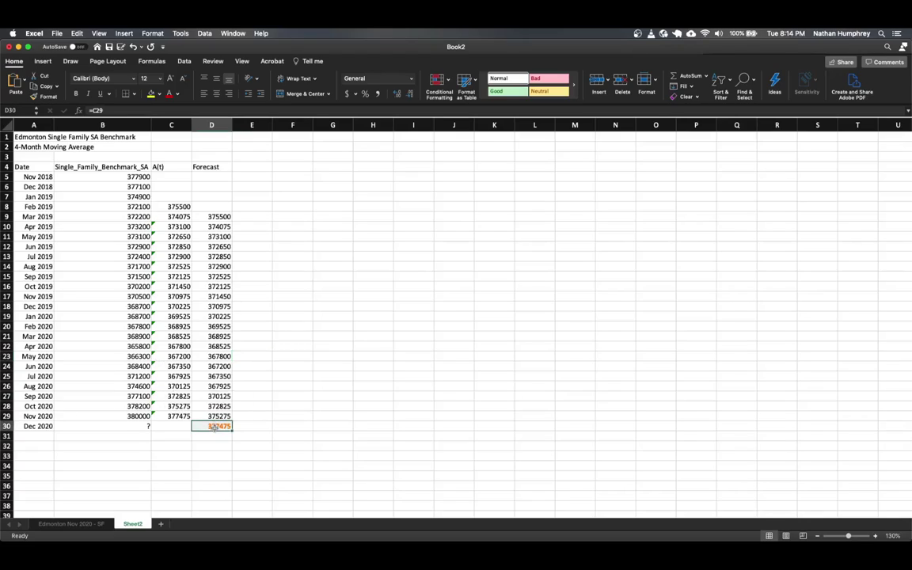